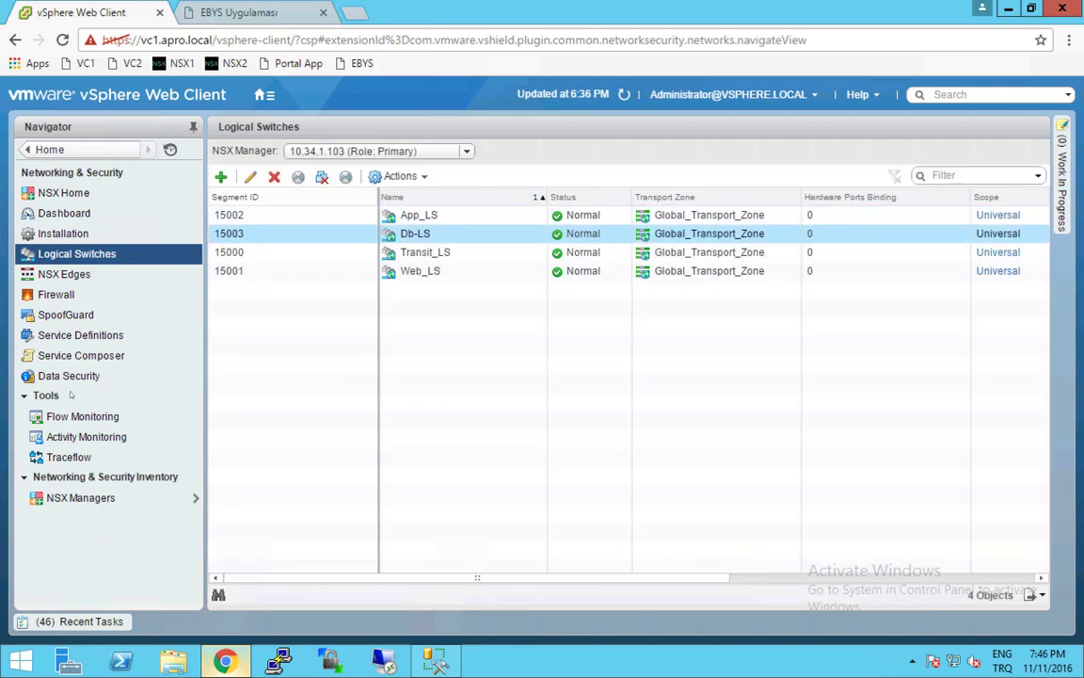
Step: Step through the logical switches to Web_LS and switch to PowerPoint to show the application continuity topology on slide 15
key(Down)
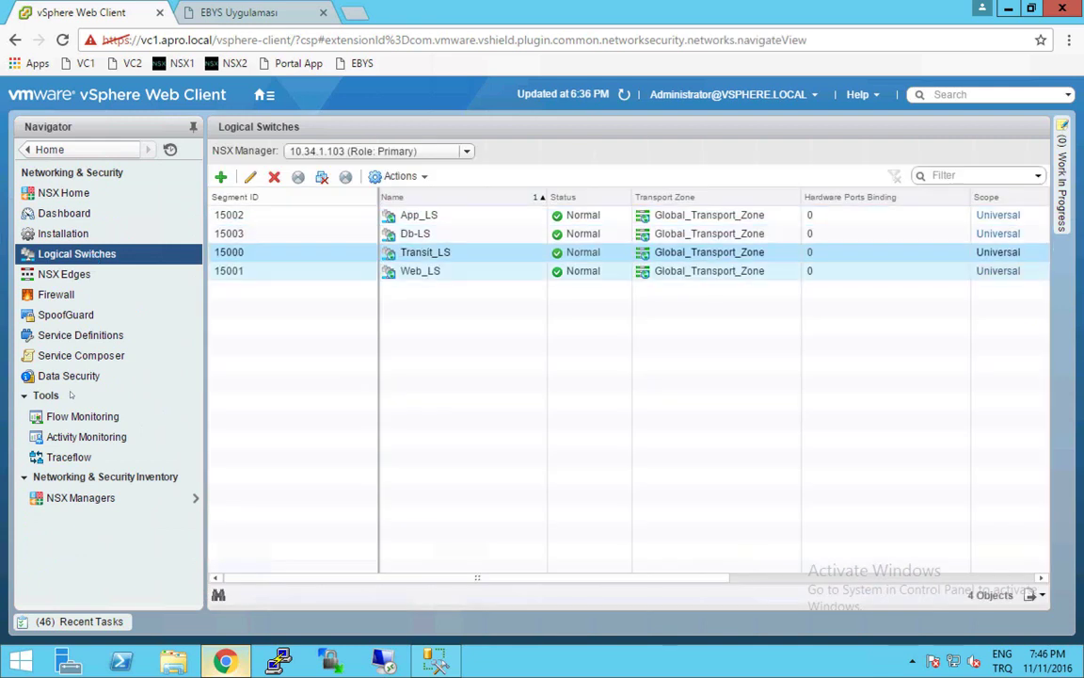
key(Down)
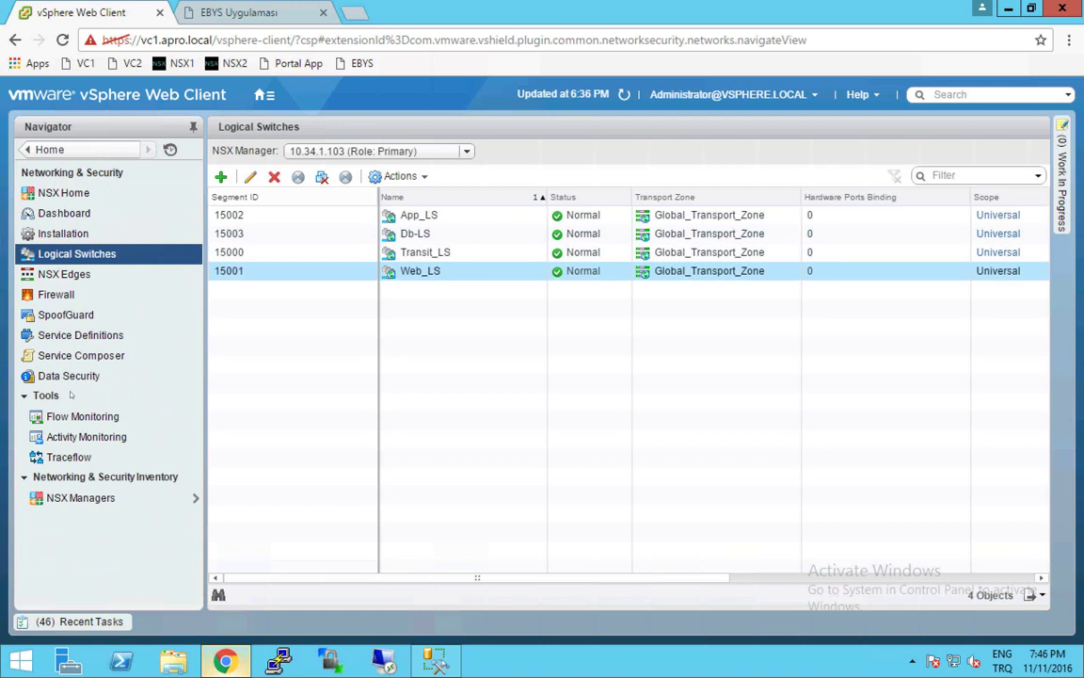
key(super+Tab)
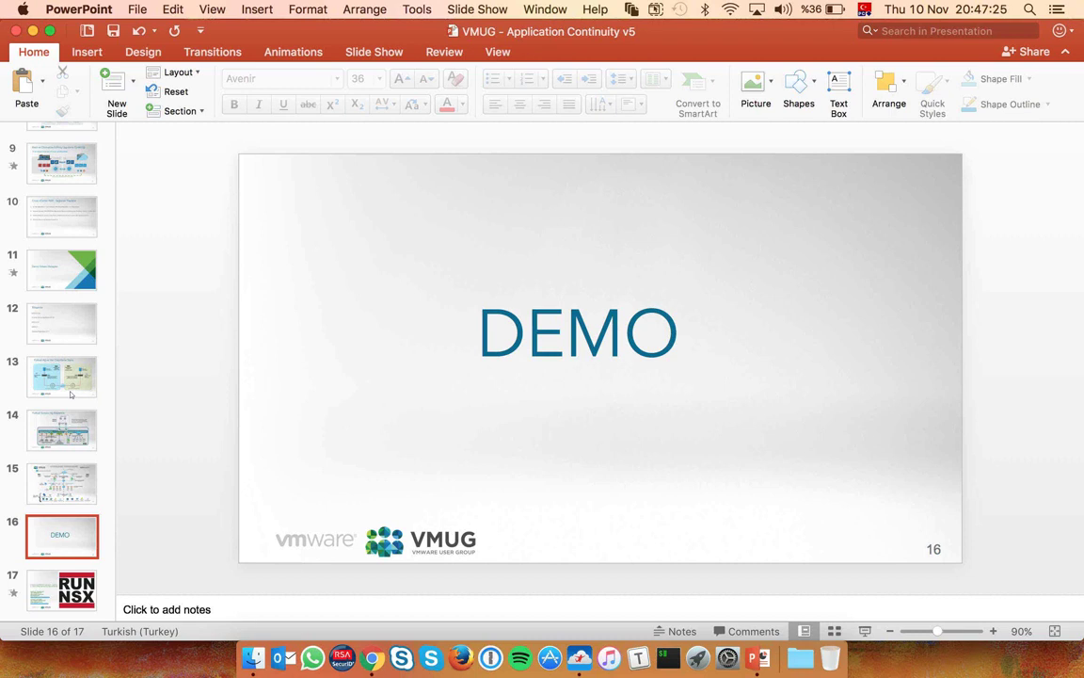
key(Up)
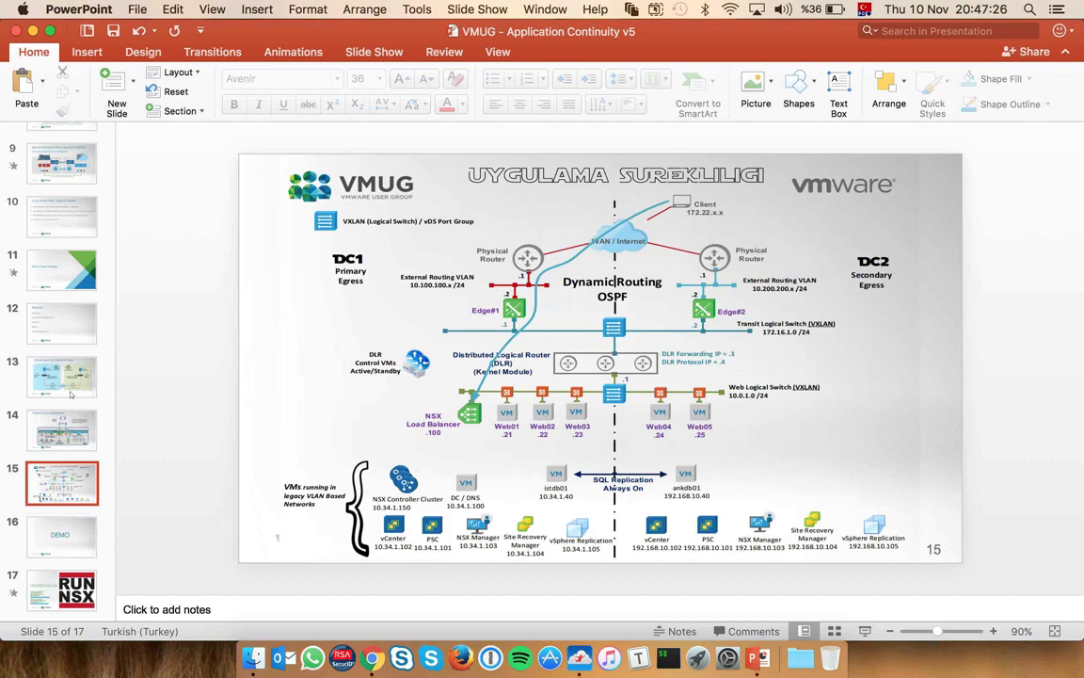
Step: Return to the vSphere Web Client and open the Site Recovery recovery plans list
key(Tab)
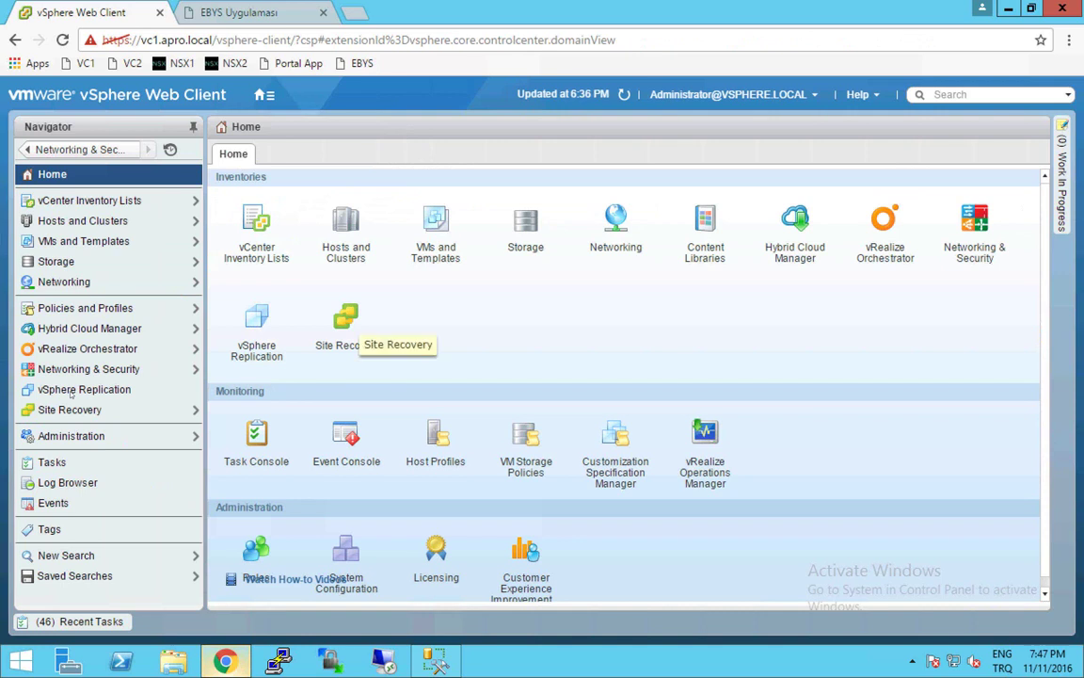
click(71, 397)
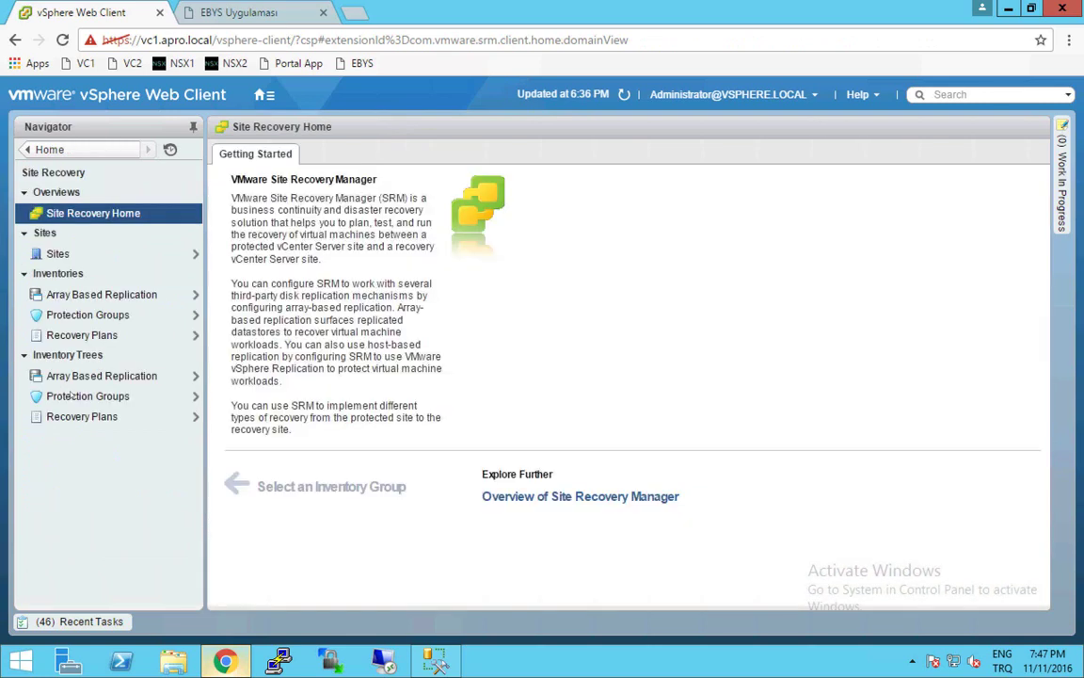
click(71, 395)
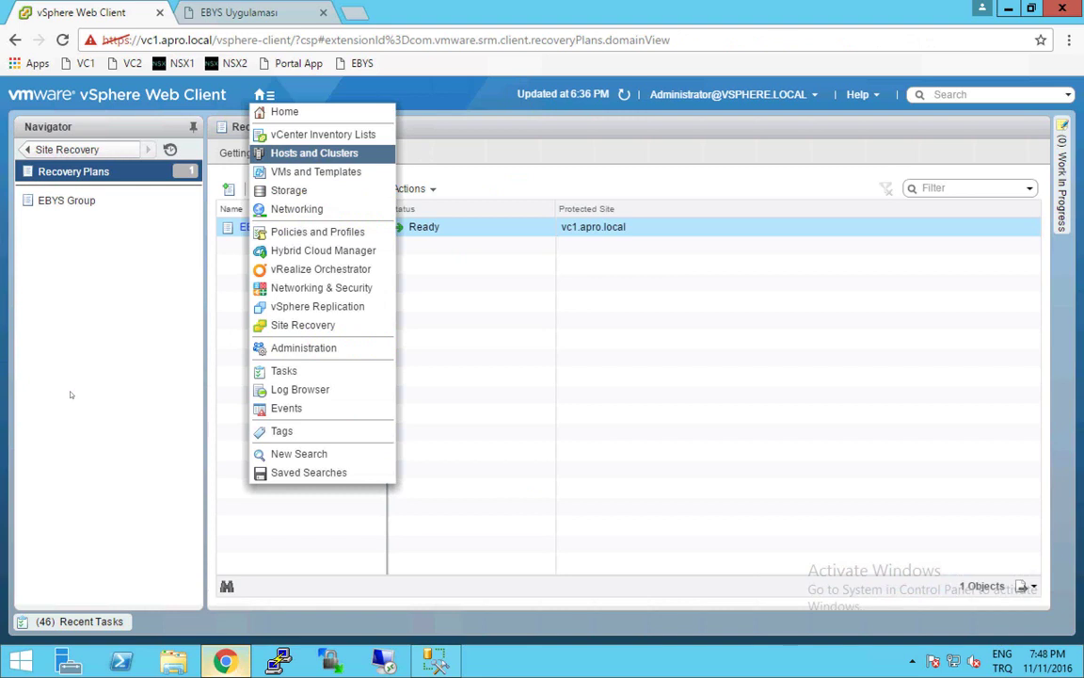
Step: Examine the hosts and virtual machines under Cluster1 in DC-Istanbul and Cluster2 in DC-Ankara in the Hosts and Clusters inventory
key(Return)
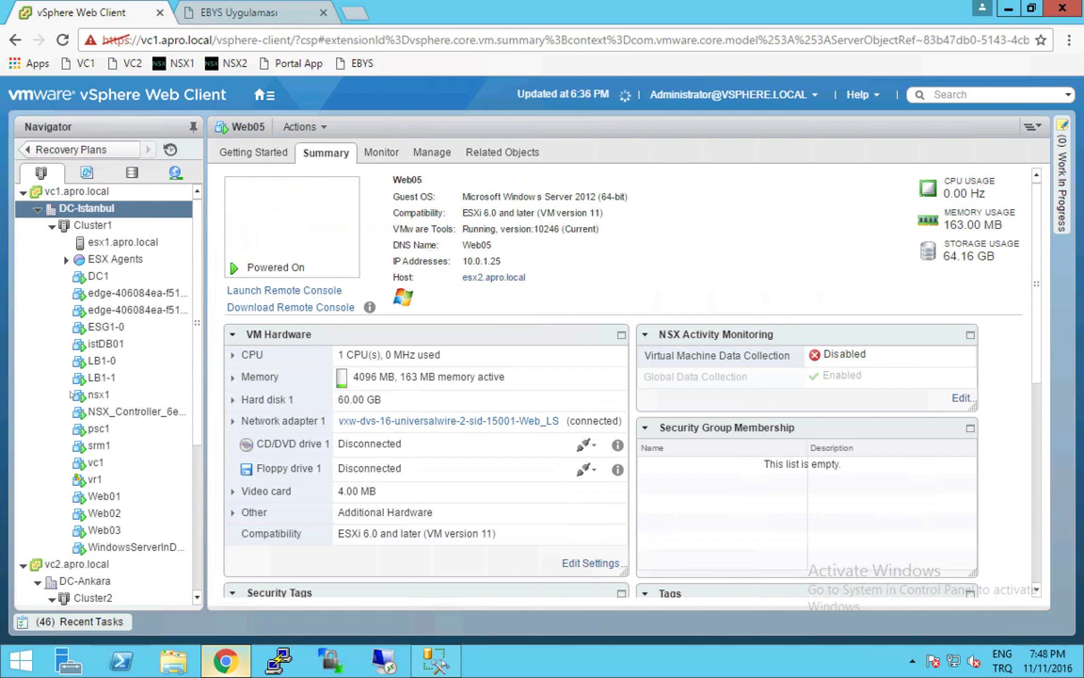
click(92, 225)
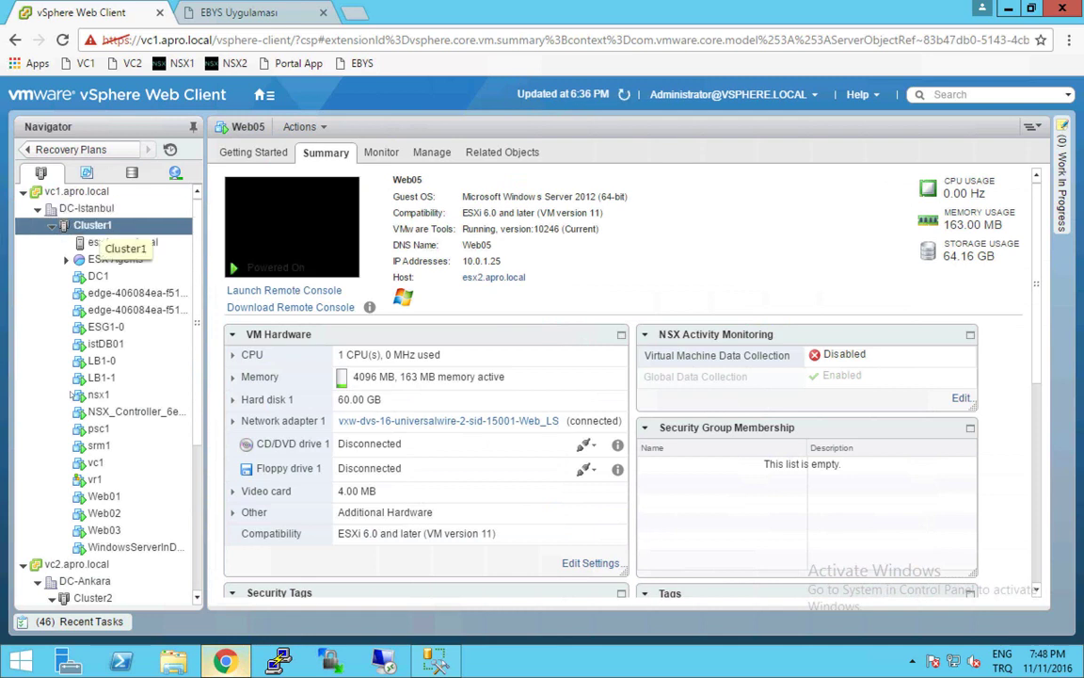
click(100, 242)
click(130, 260)
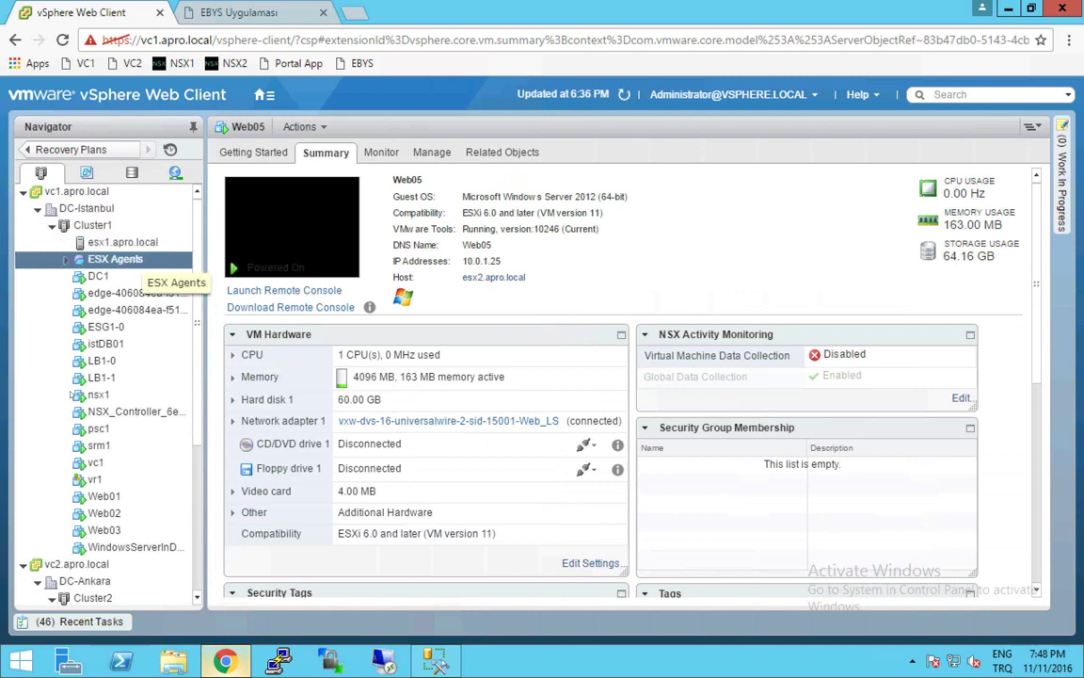
scroll(70, 394, down, 1)
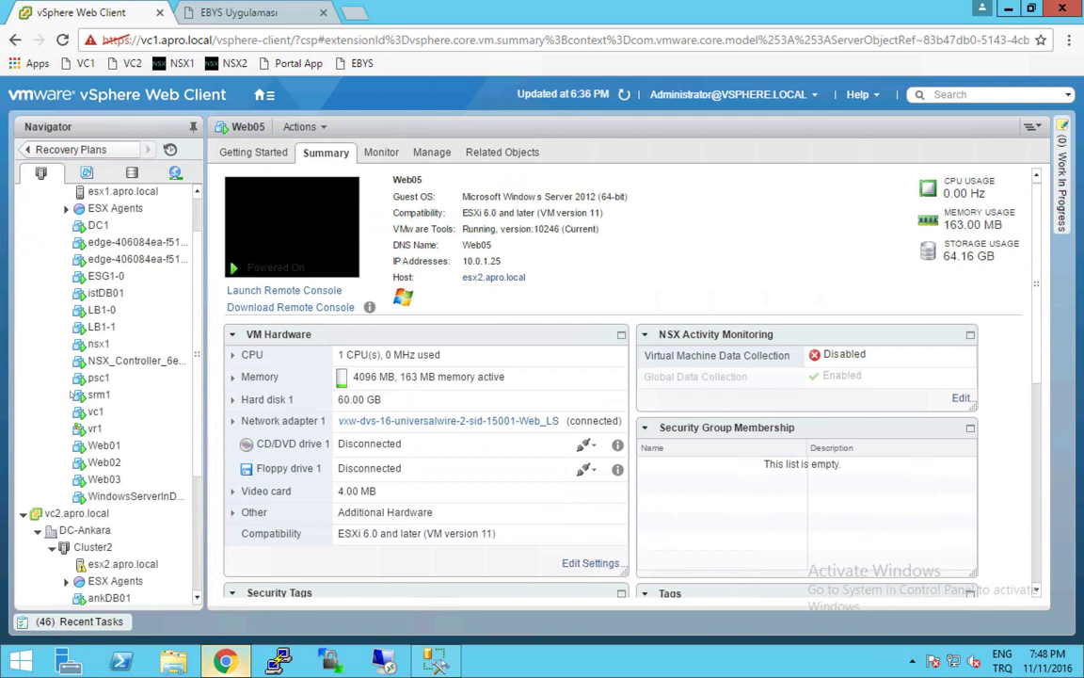
scroll(71, 395, down, 2)
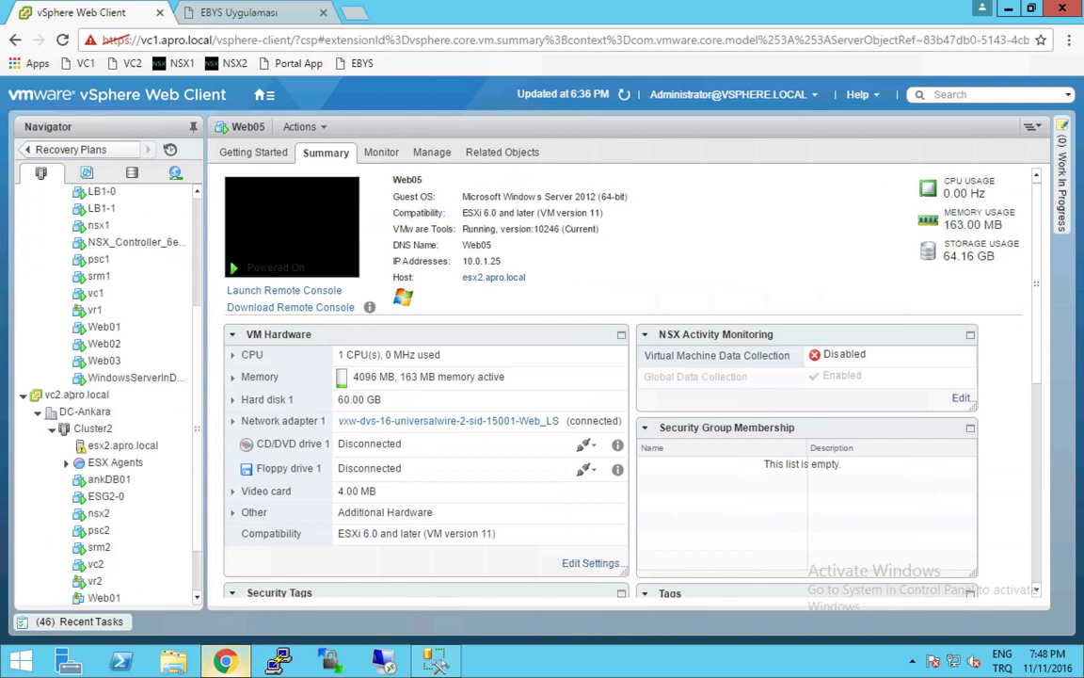
scroll(71, 395, down, 1)
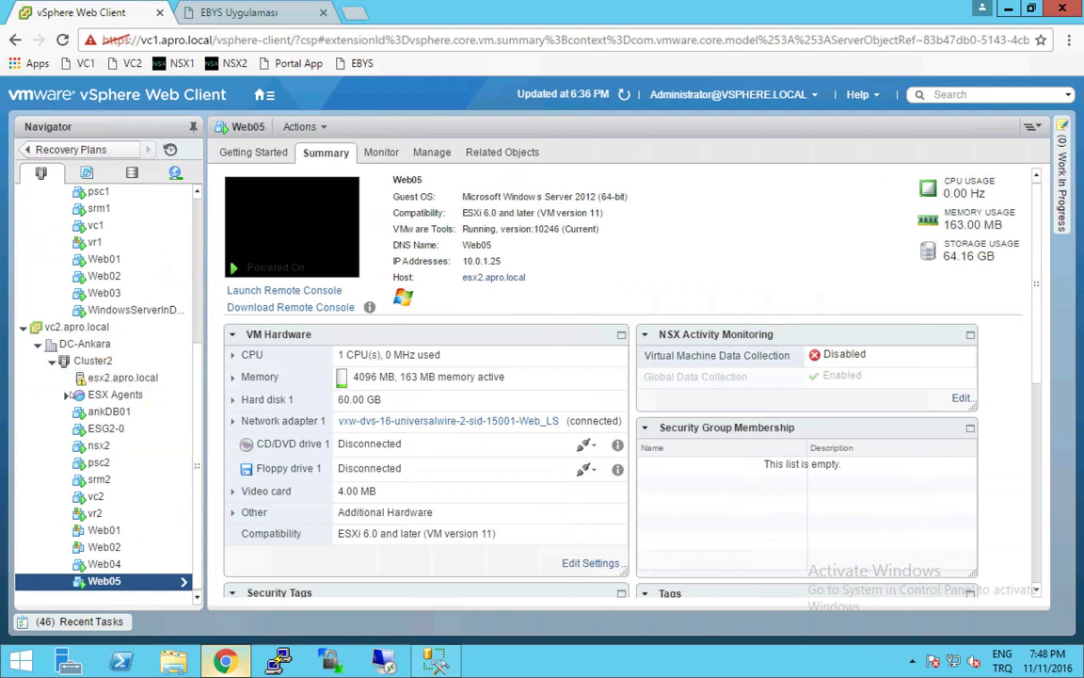
scroll(70, 394, up, 1)
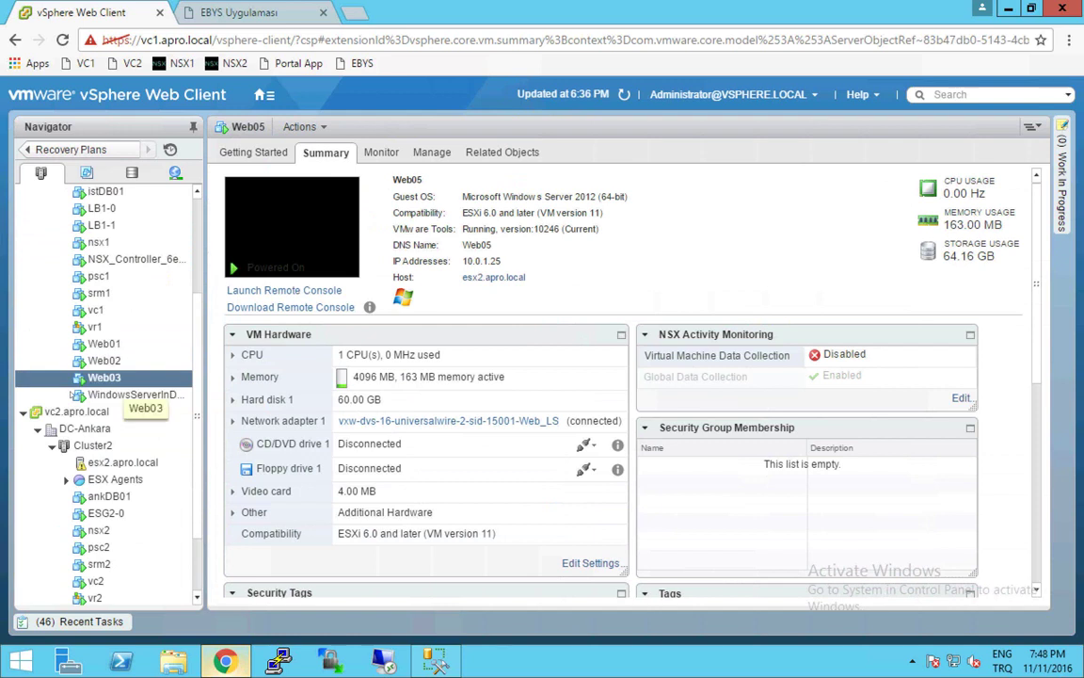
scroll(70, 395, down, 1)
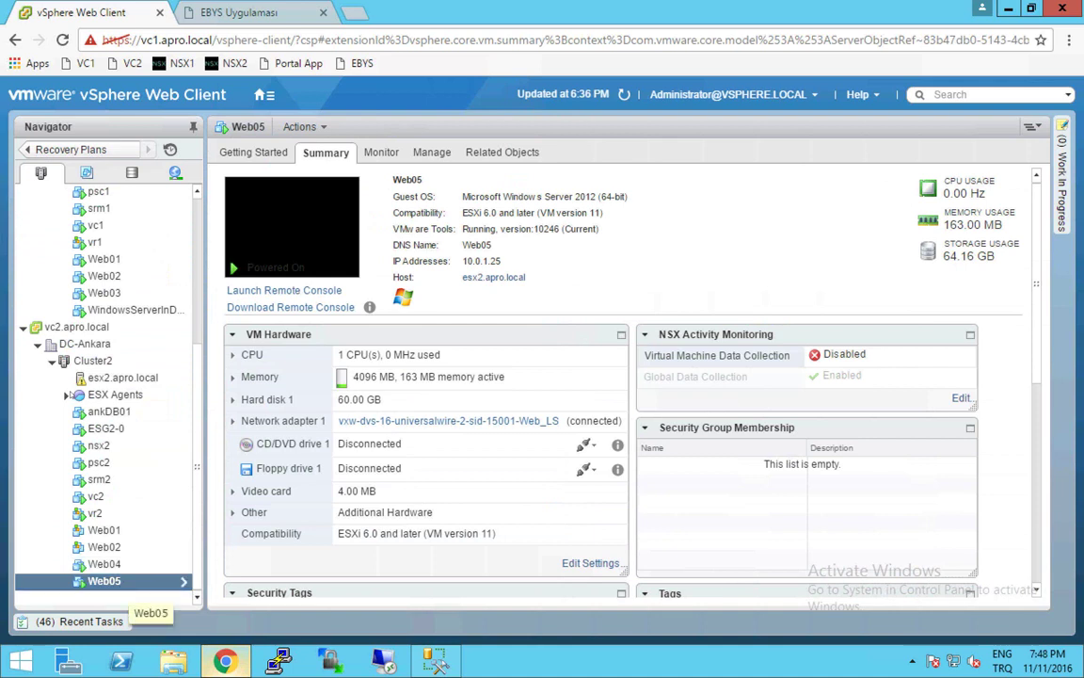
click(104, 530)
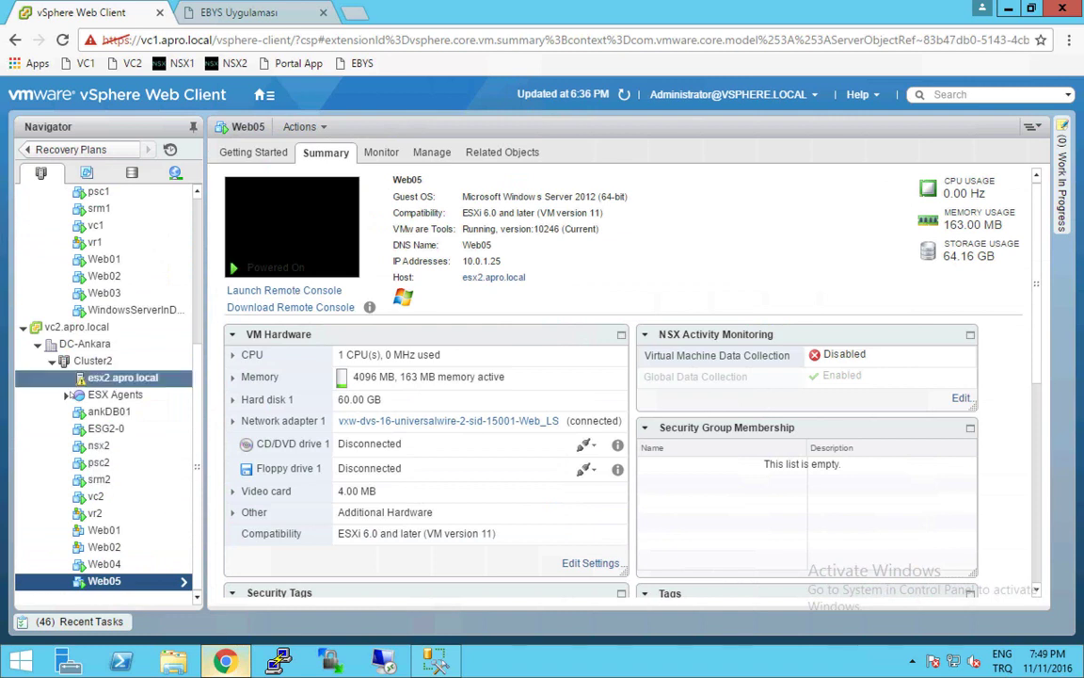
Step: Inspect the VMkernel adapters of hosts esx2.apro.local and esx1.apro.local, including the details of vmk0 on esx2
click(127, 378)
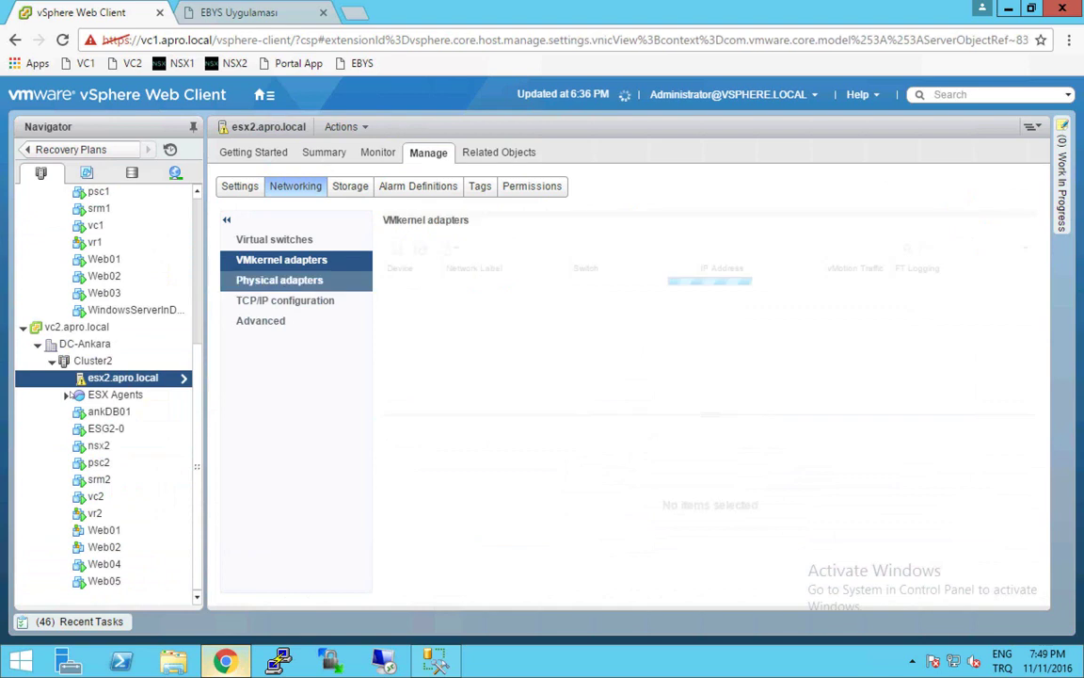
scroll(71, 395, up, 5)
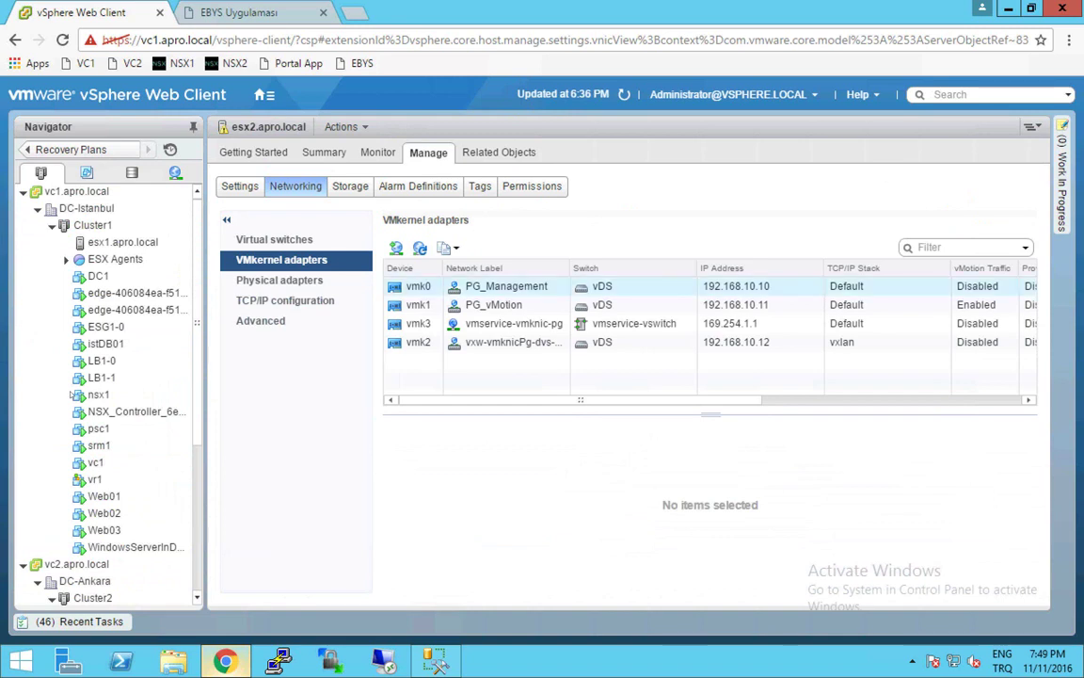
click(508, 286)
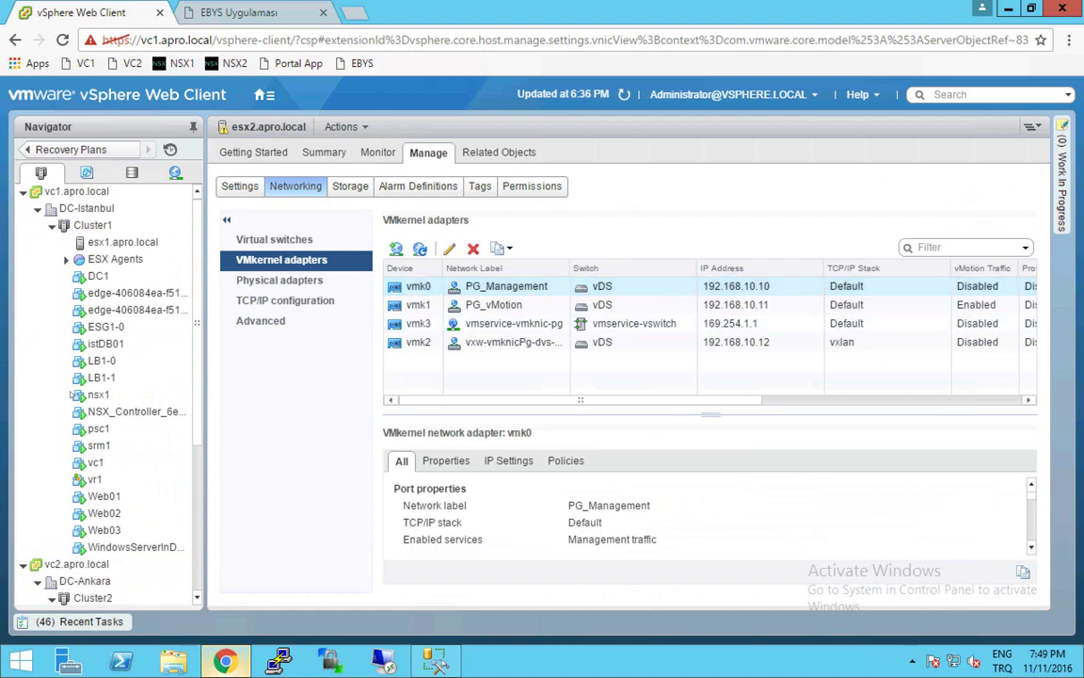
click(135, 243)
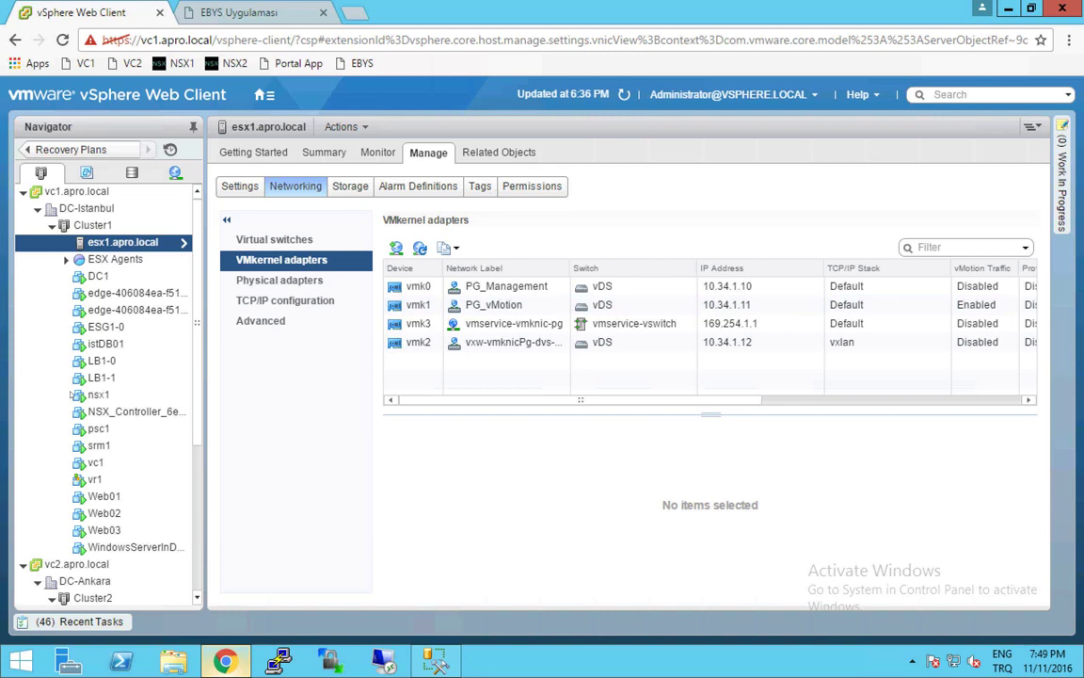
Step: Return to the Hosts and Clusters inventory and view the summary of the istDB01 virtual machine under Cluster1
click(265, 94)
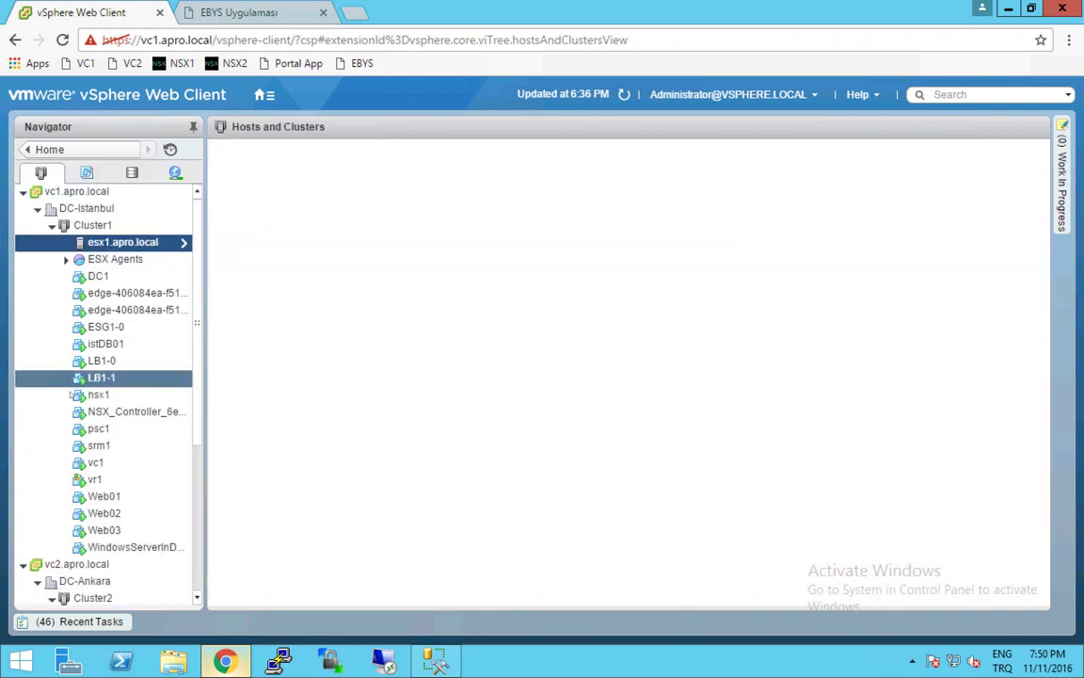
key(Down)
key(Down)
key(Down)
key(Down)
key(Down)
key(Down)
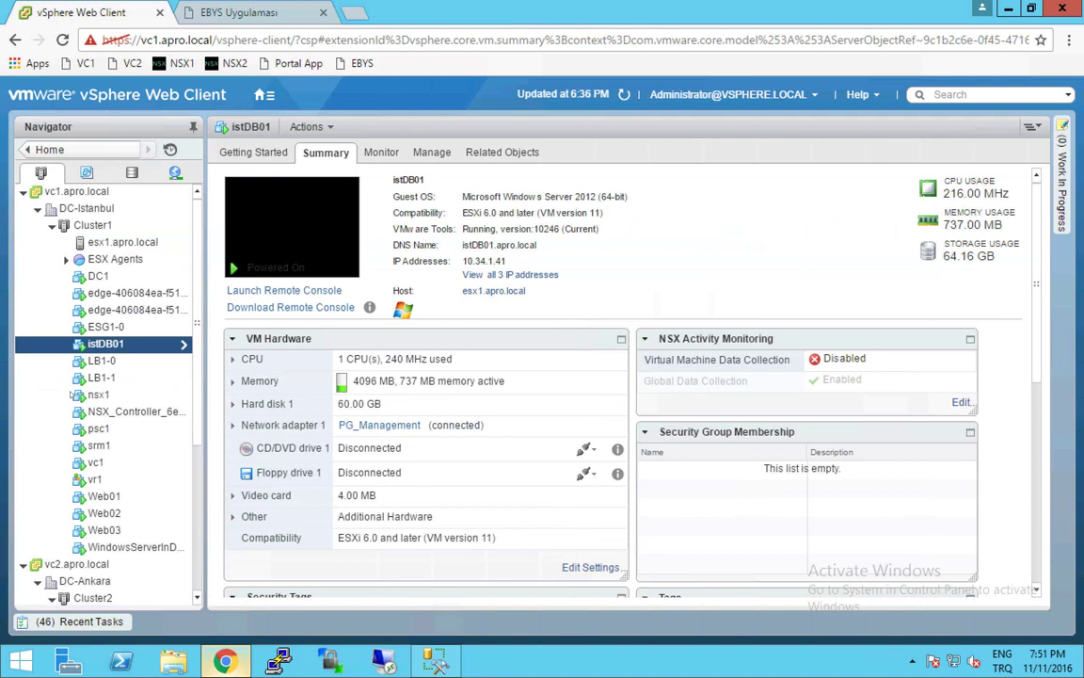
Step: Switch to PowerPoint and show the physical network and storage diagram on slide 13
key(ctrl+Left)
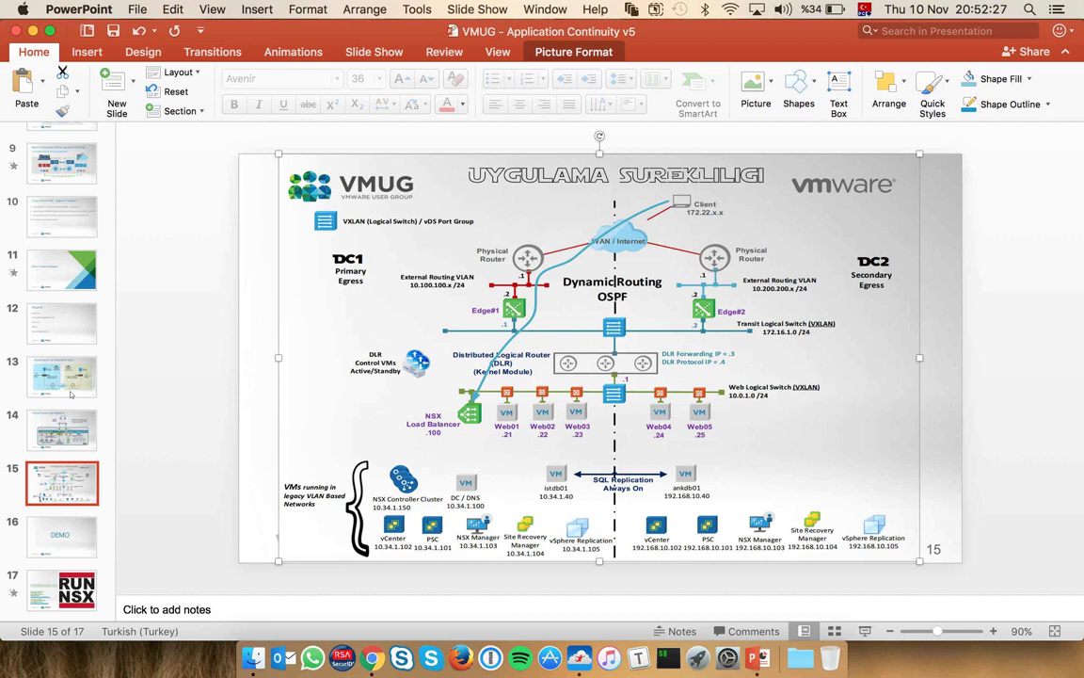
click(71, 395)
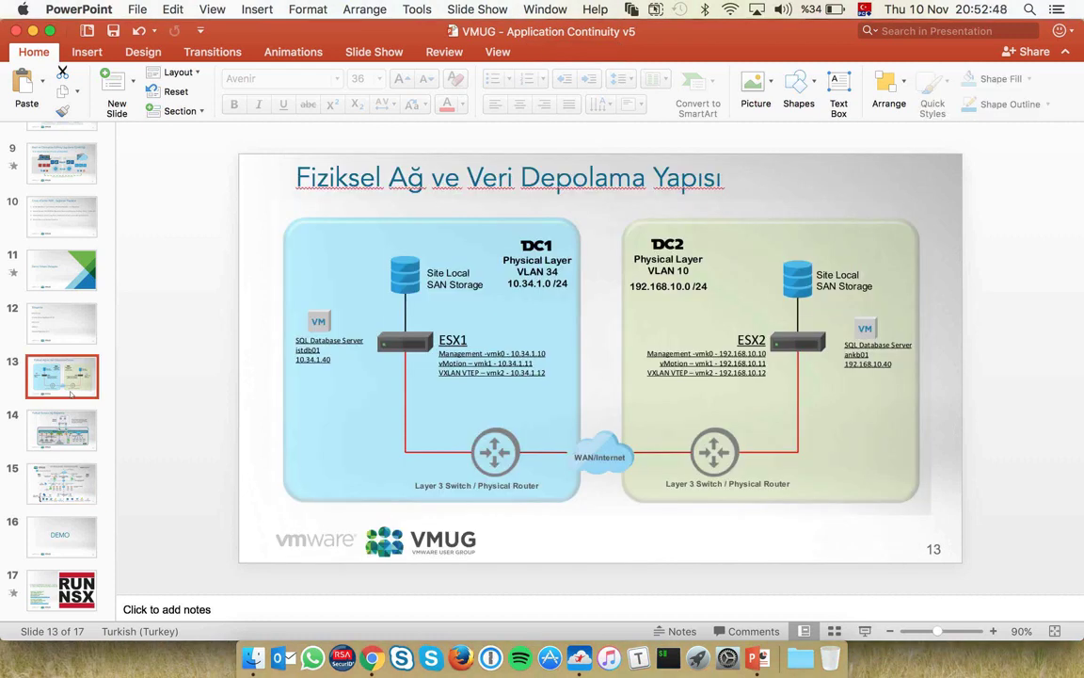
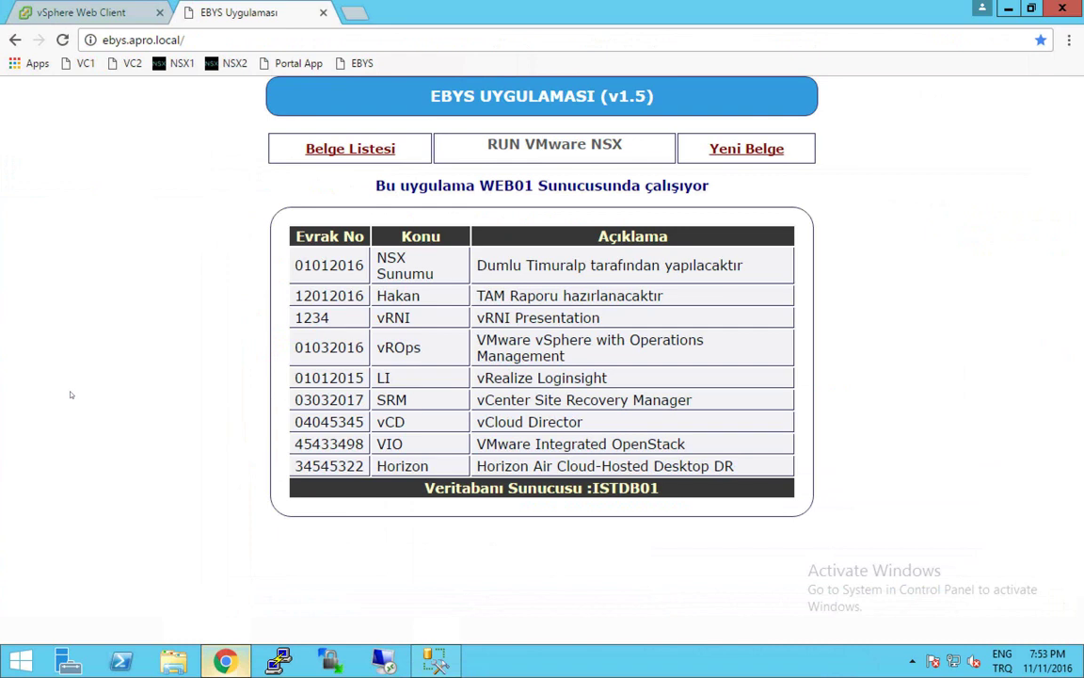
Step: In the vSphere Web Client, run the EBYS Group recovery plan as a planned migration with the permanent-change acknowledgement accepted
key(ctrl+shift+Tab)
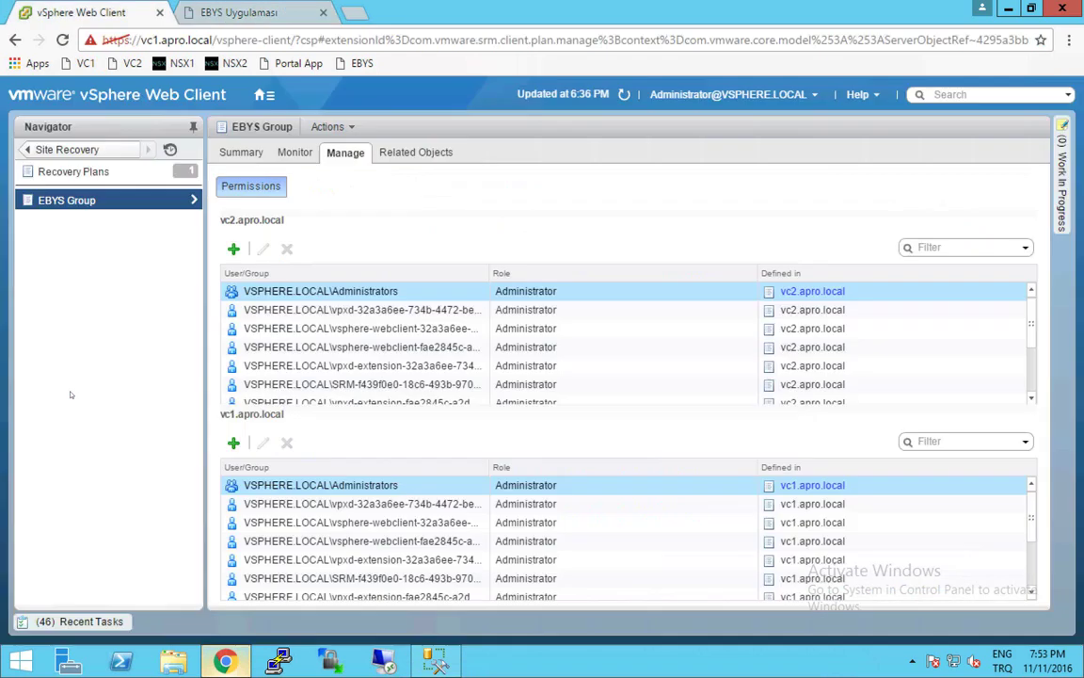
click(81, 174)
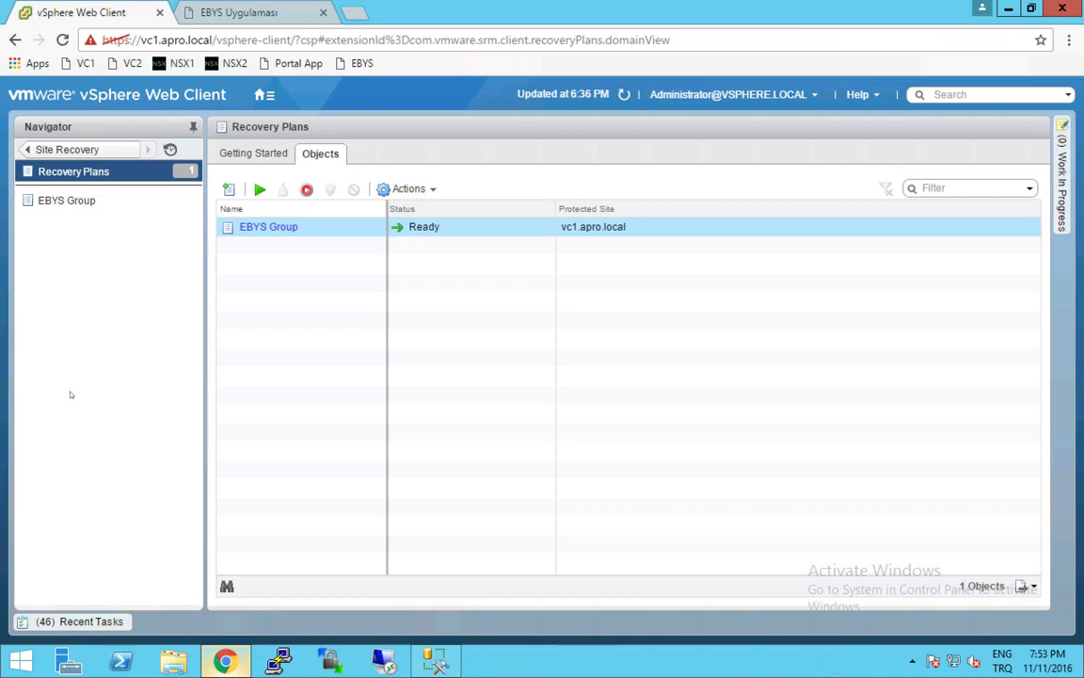
click(307, 190)
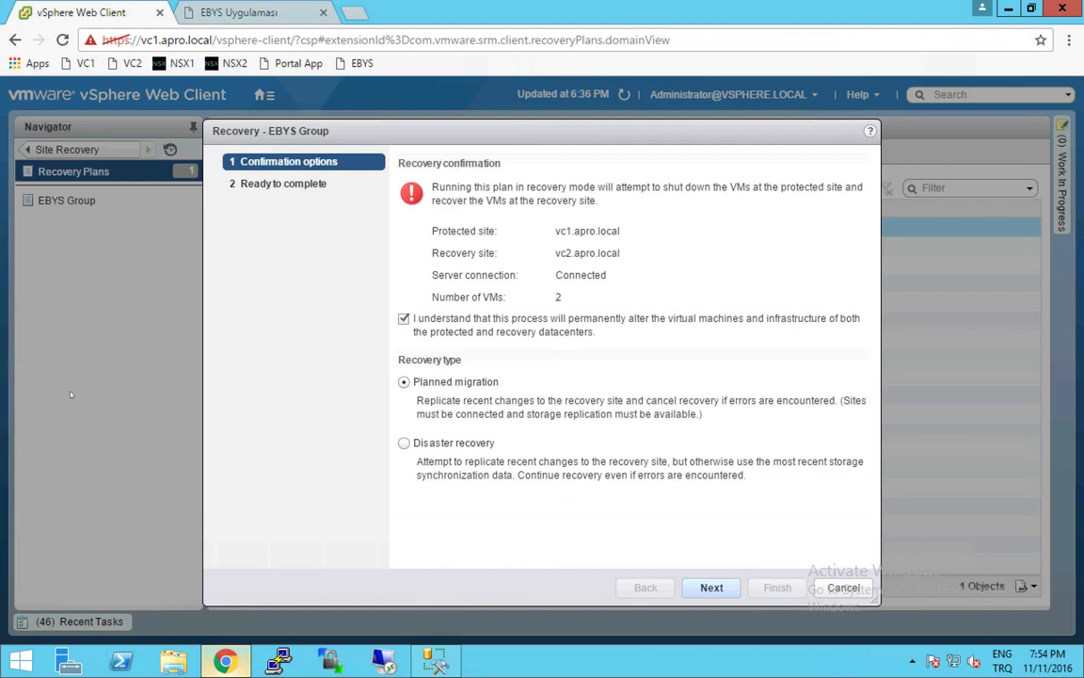
key(Return)
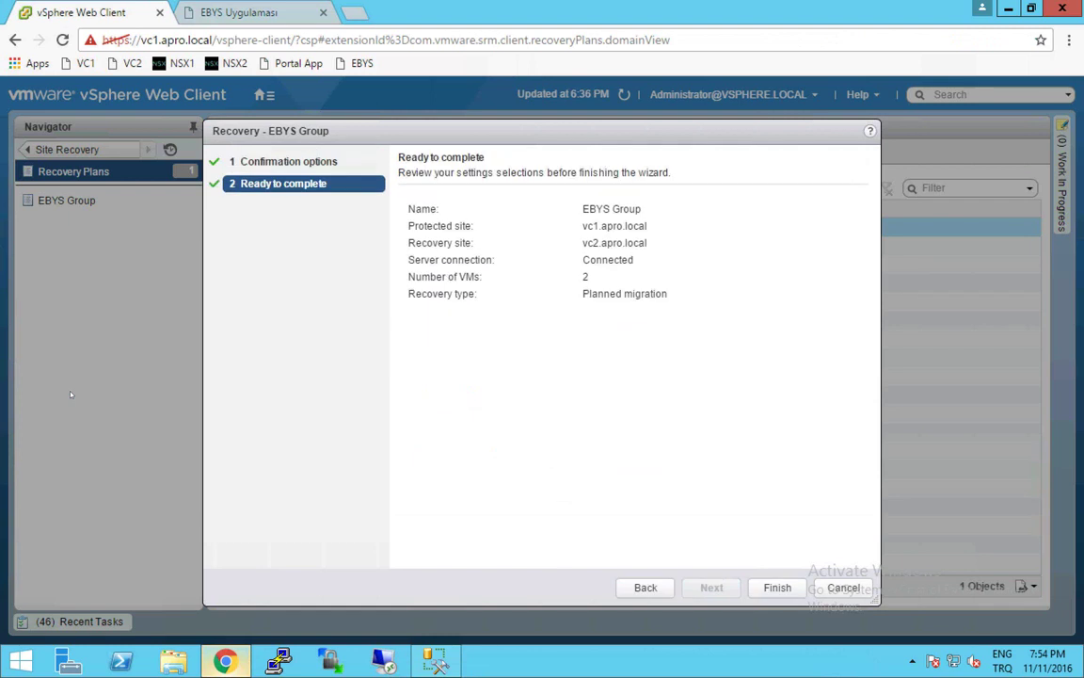
key(Return)
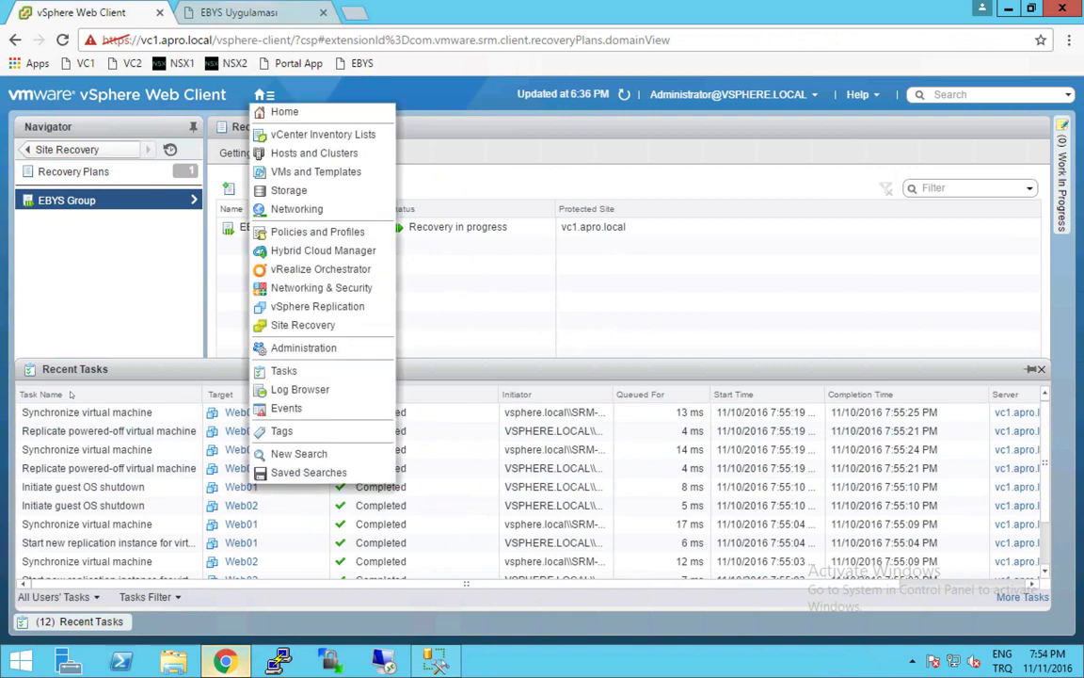
Step: Reload the EBYS application page at ebys.apro.local repeatedly to check its availability and which web server answers during the recovery
key(ctrl+Tab)
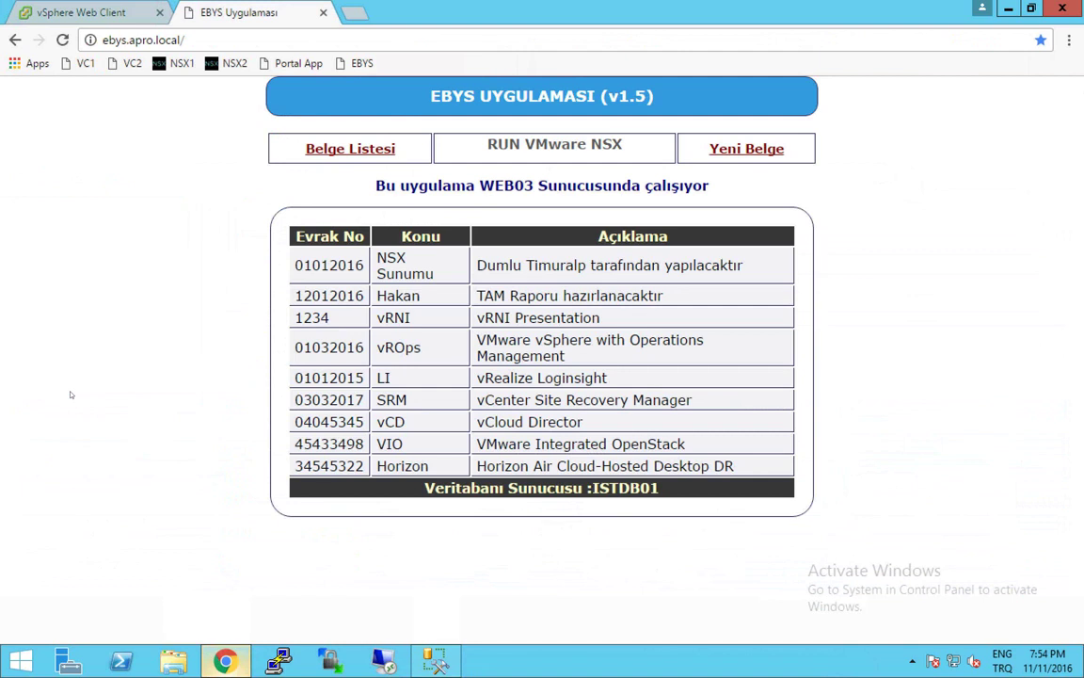
key(F5)
key(F5)
key(F5)
key(F5)
key(F5)
key(F5)
key(F5)
key(F5)
key(F5)
key(F5)
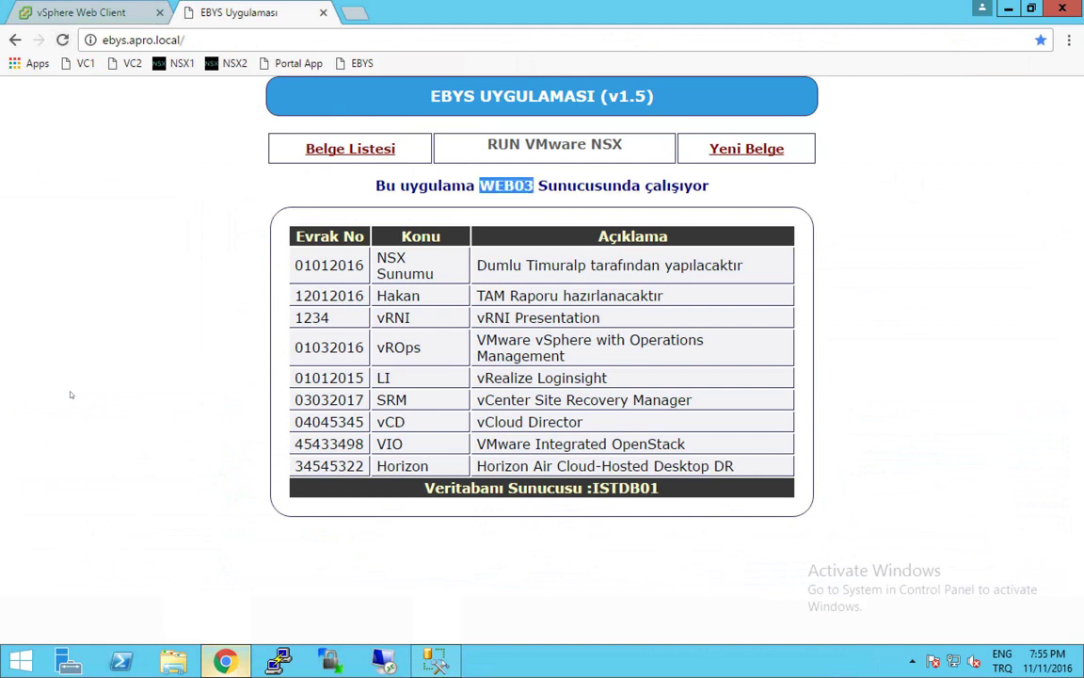
key(F5)
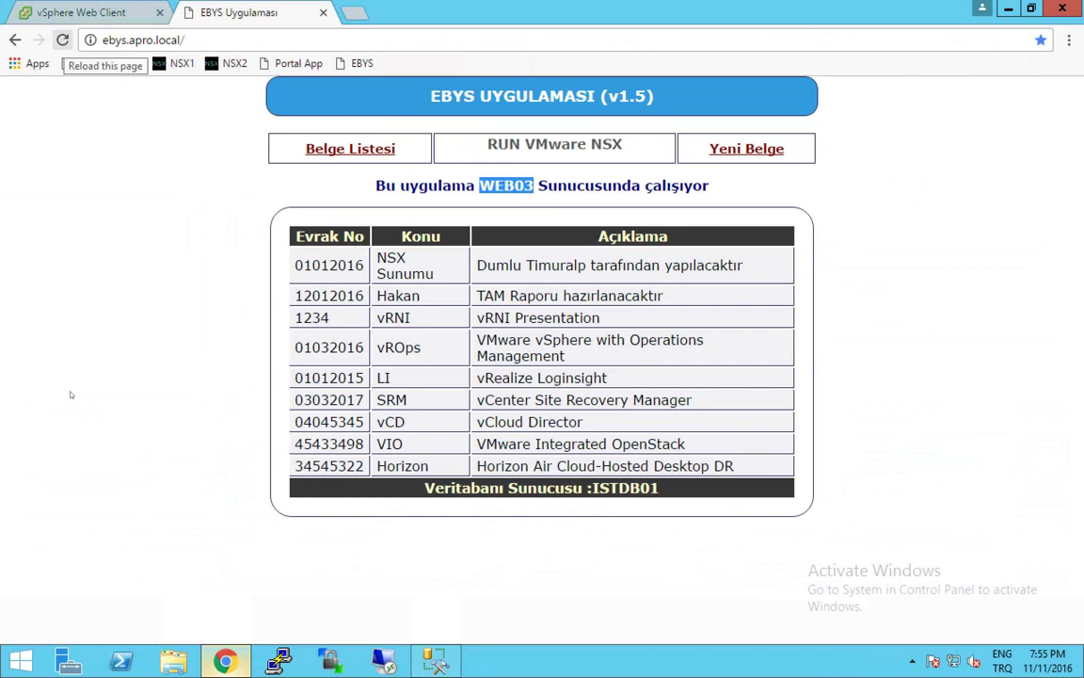
key(F5)
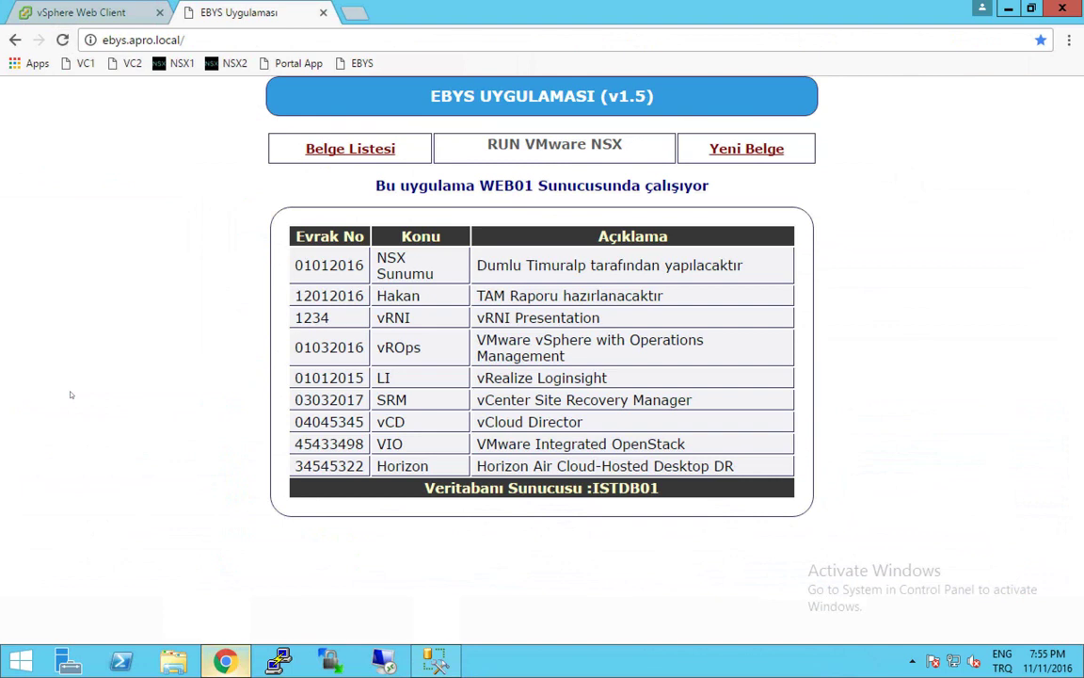
key(F5)
key(F5)
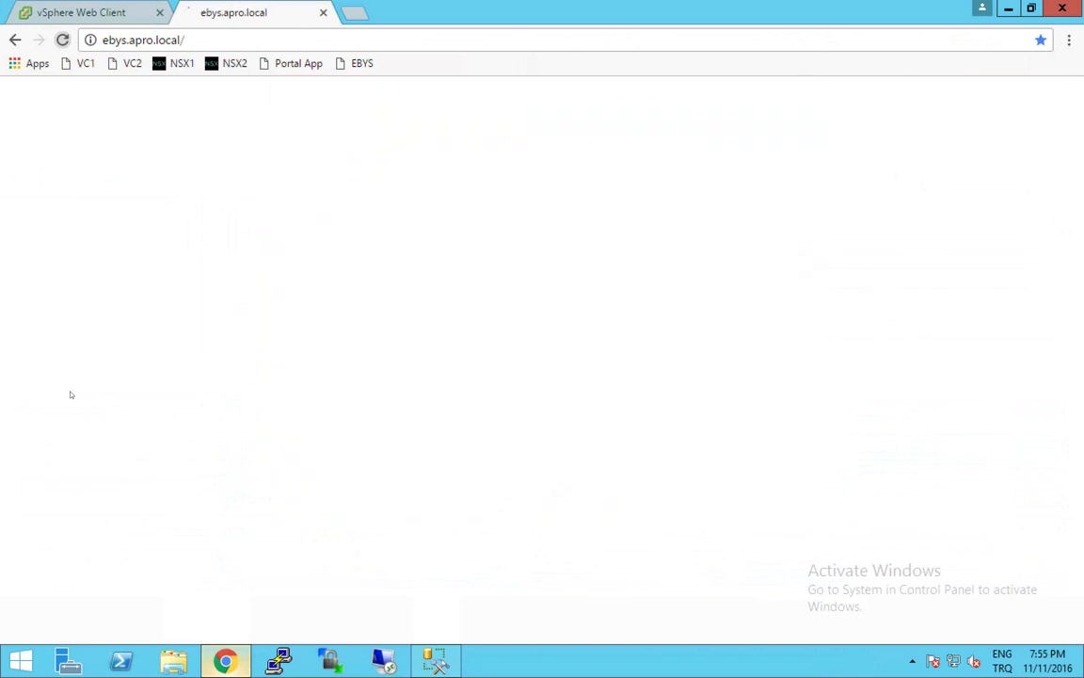
Step: Reload the EBYS application page, and view Web02 under Cluster1 and the Cluster2 virtual machines in the vSphere Hosts and Clusters inventory
key(F5)
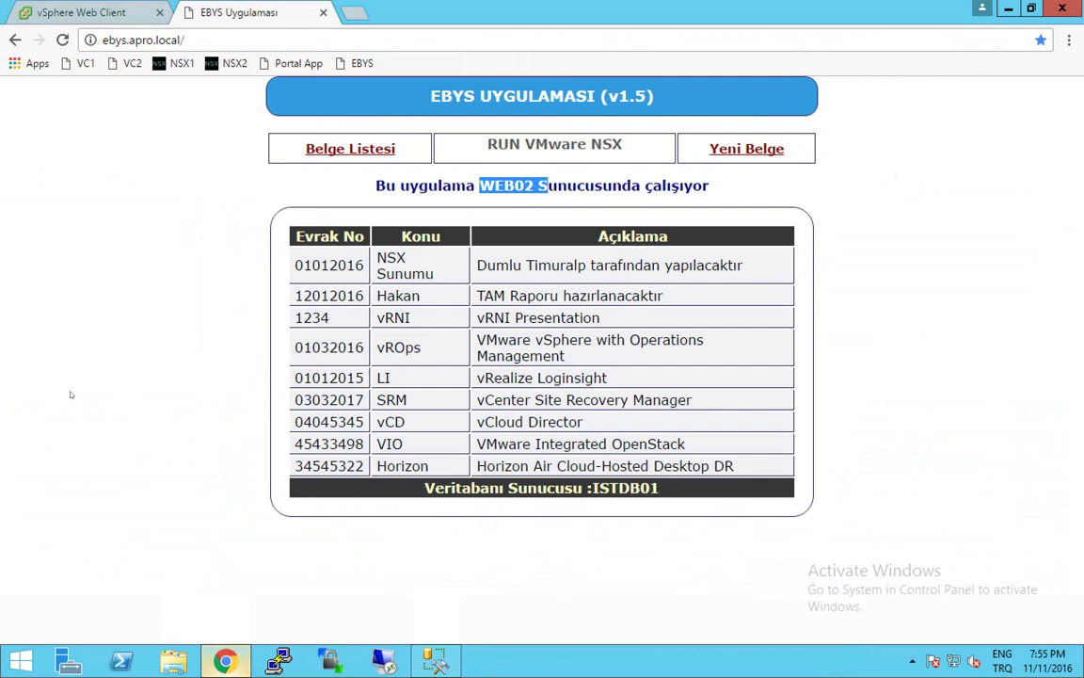
key(ctrl+Tab)
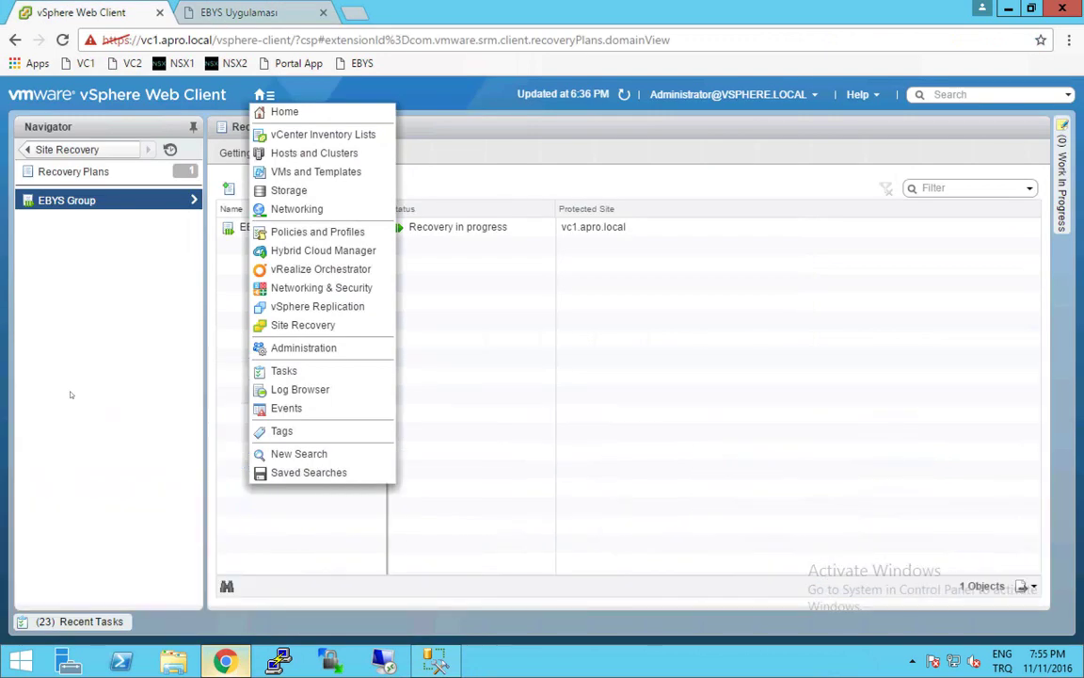
key(ctrl+alt+2)
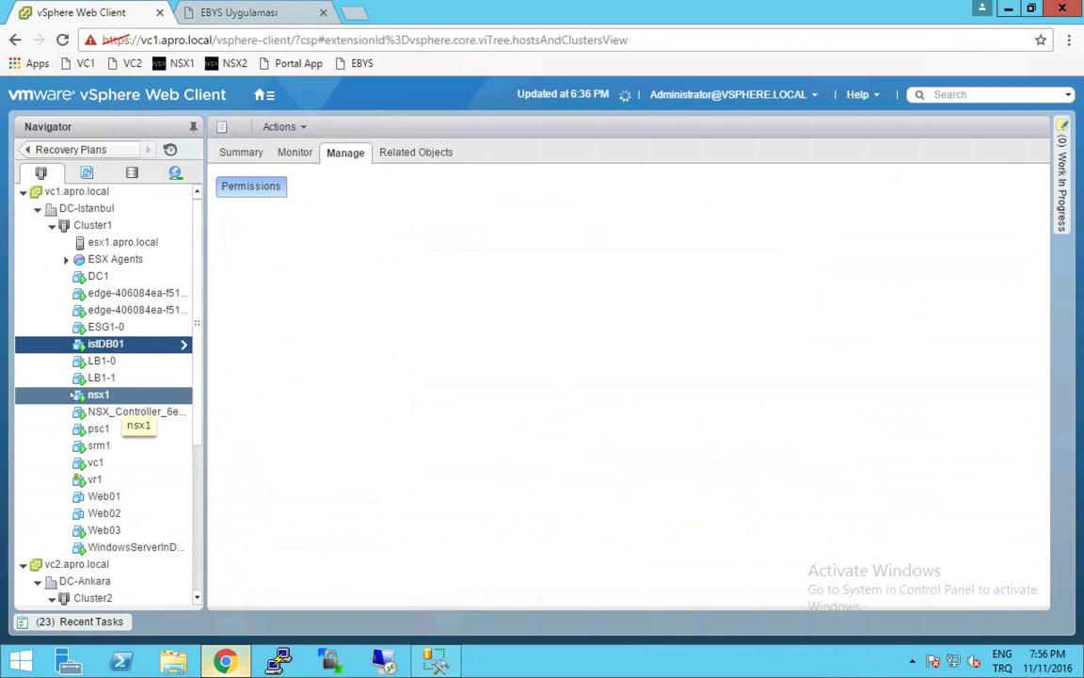
click(104, 513)
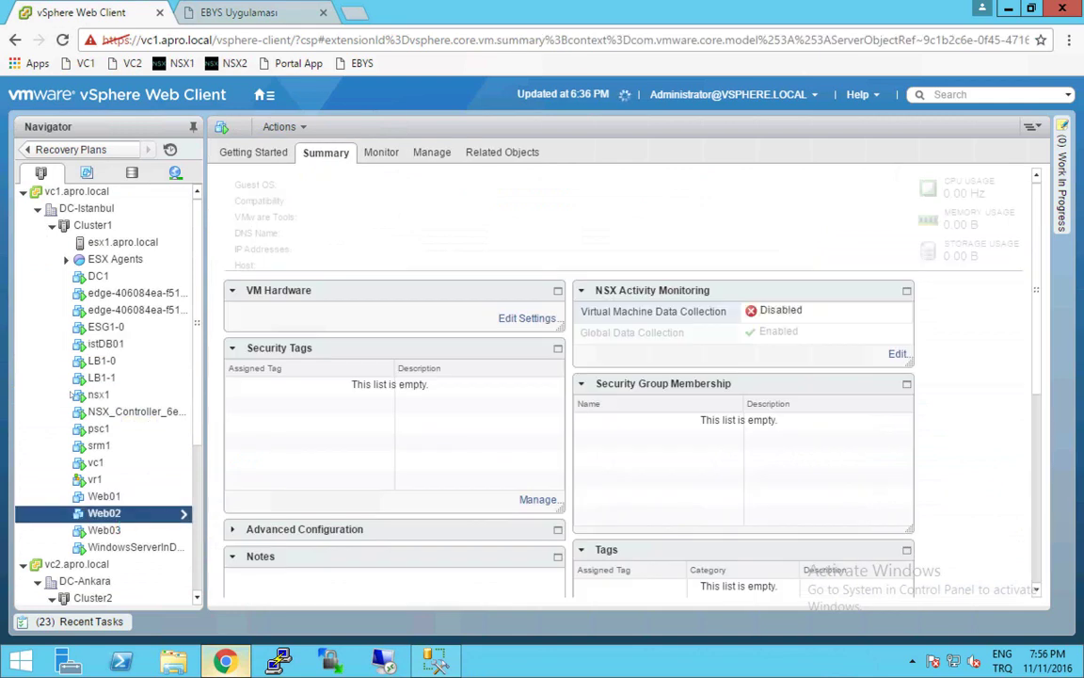
scroll(71, 394, down, 5)
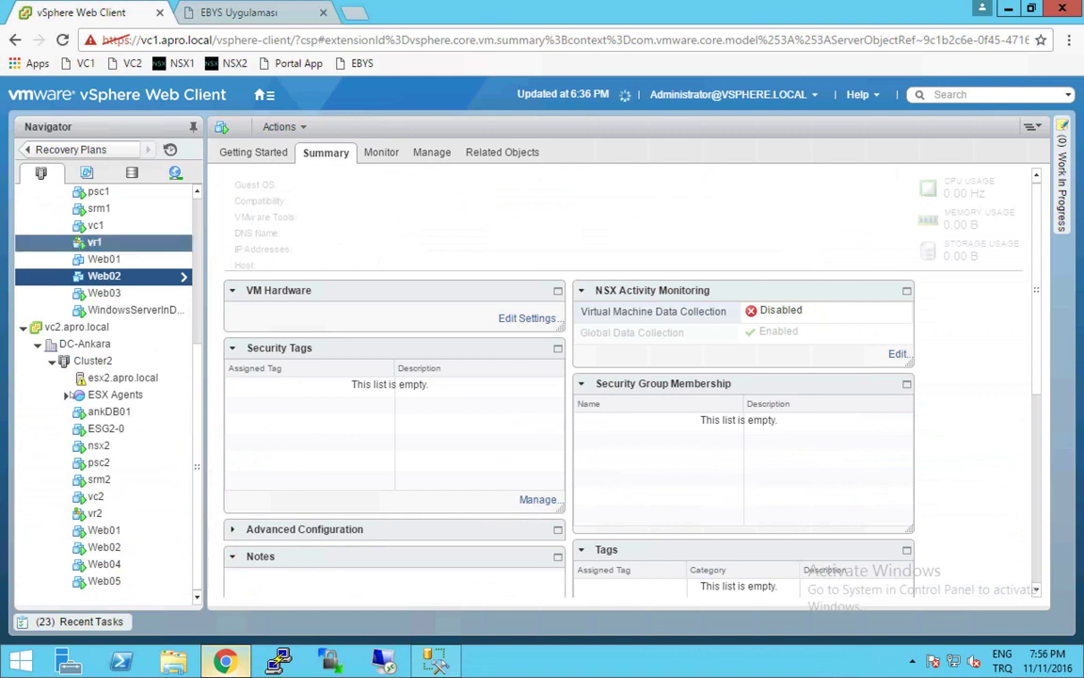
Step: Start migrating the Web03 virtual machine from Cluster1, changing both compute resource and storage with the compute resource selected first
click(120, 294)
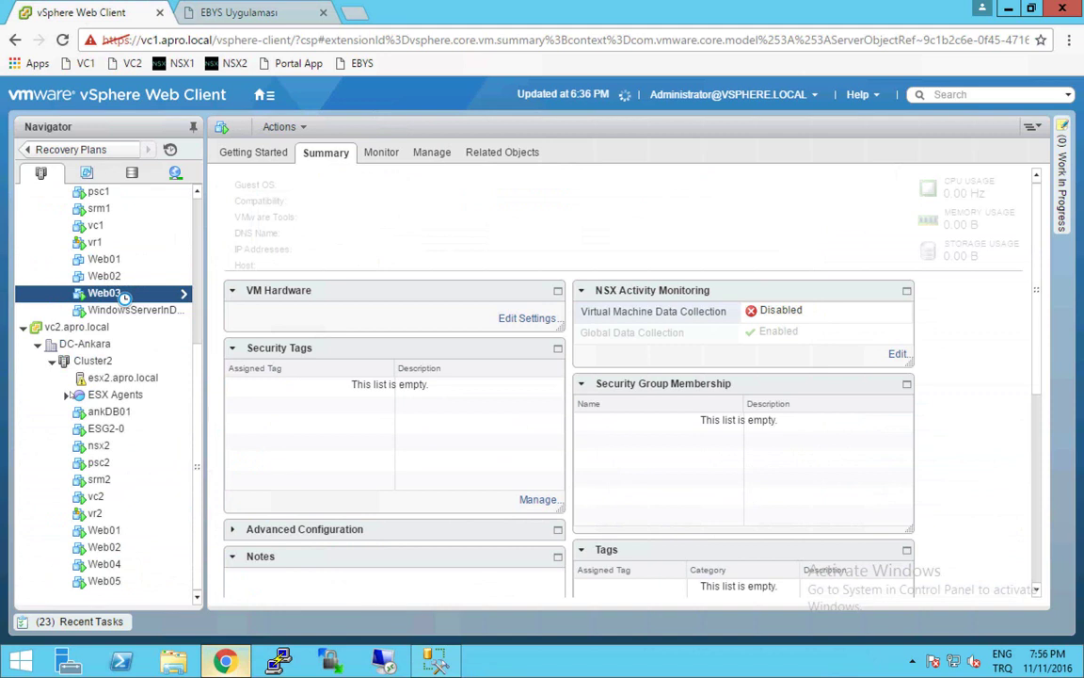
right_click(123, 297)
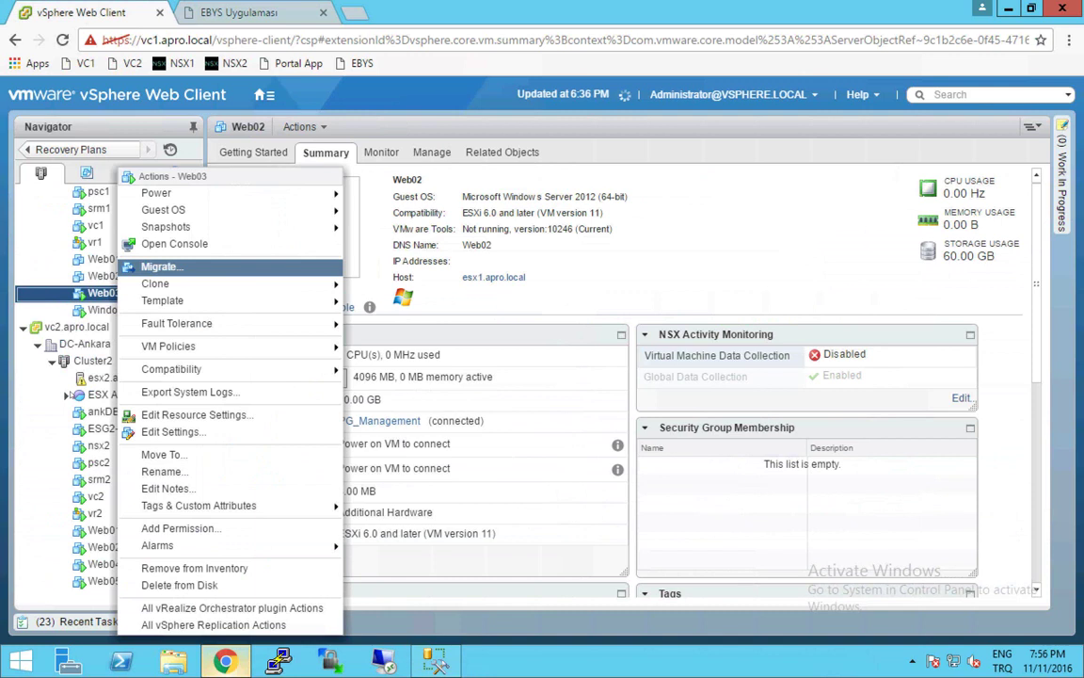
click(160, 266)
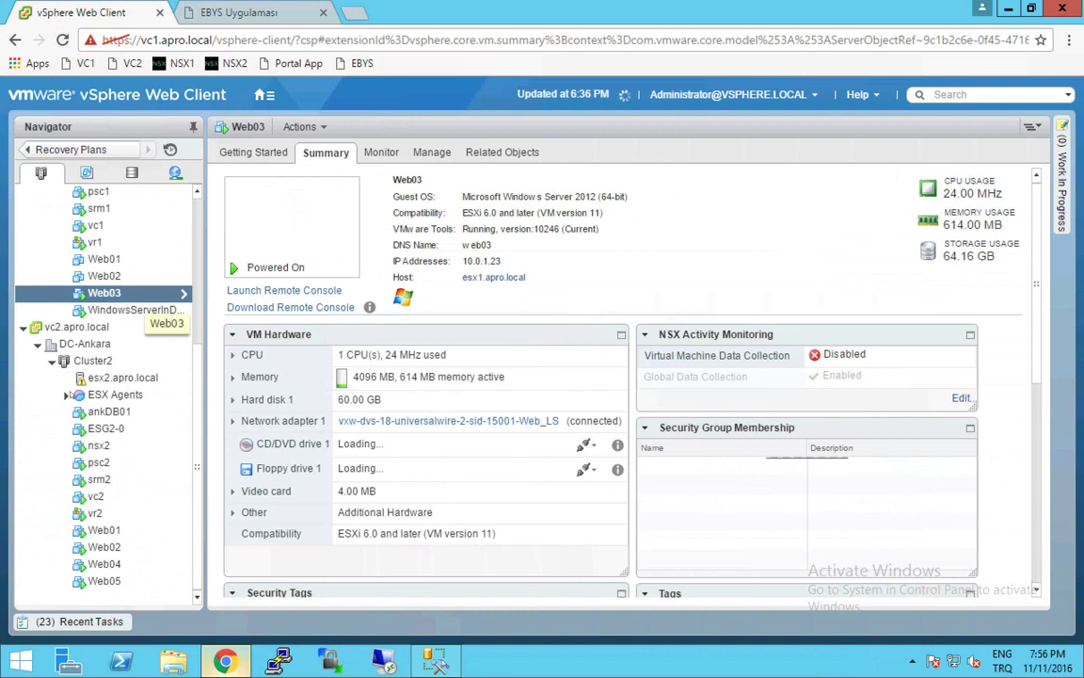
right_click(139, 295)
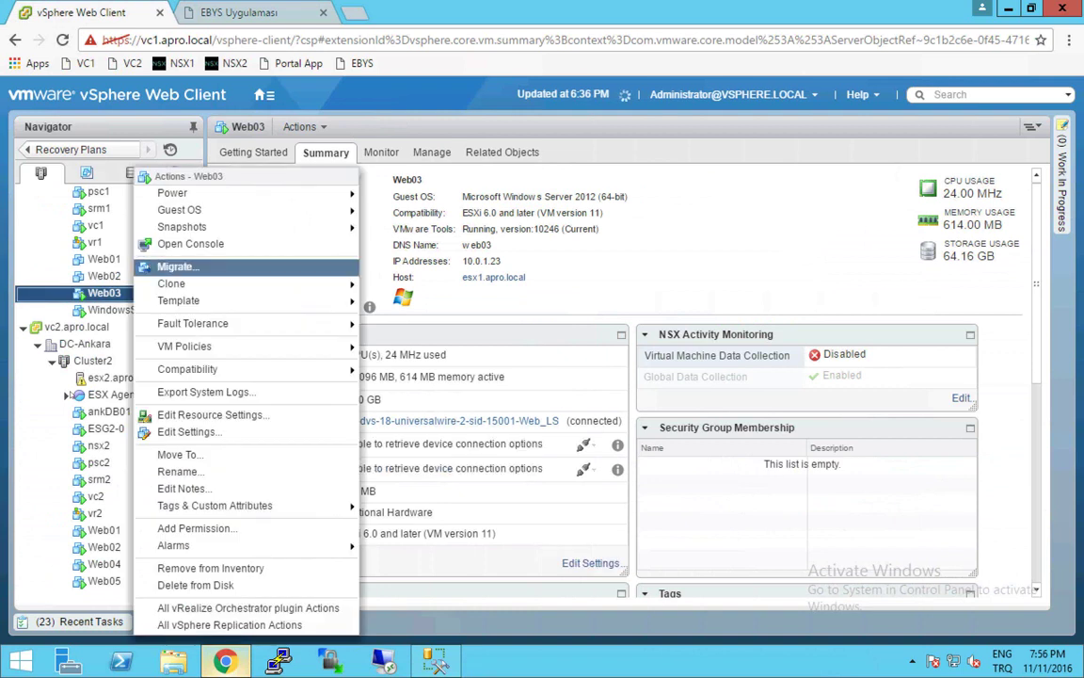
click(177, 266)
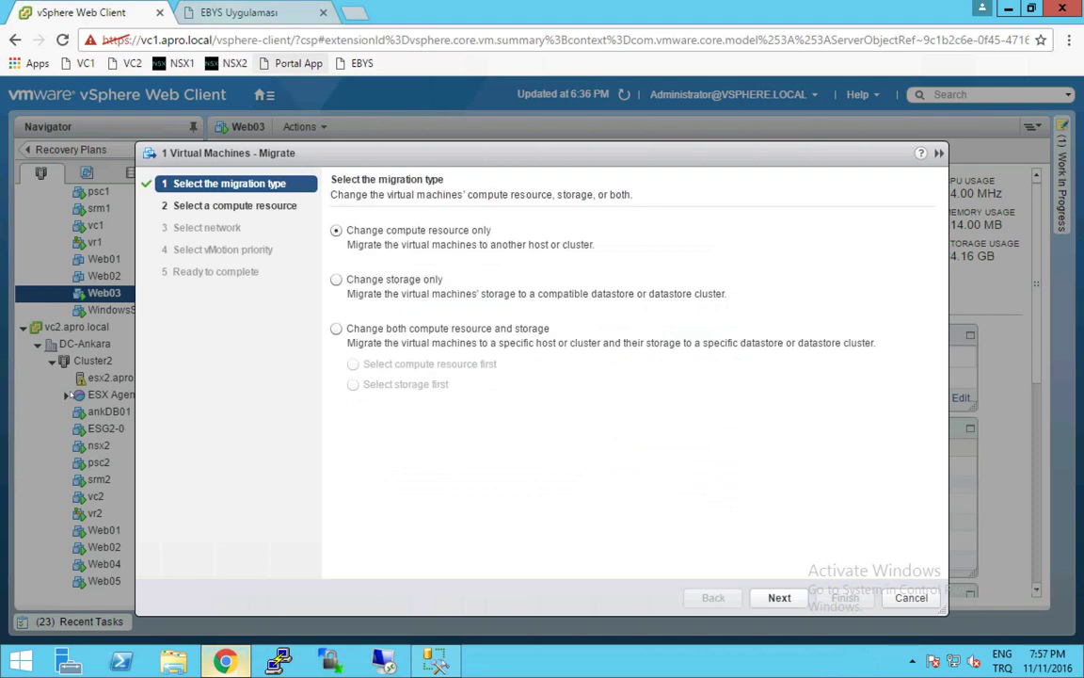
key(ctrl+Tab)
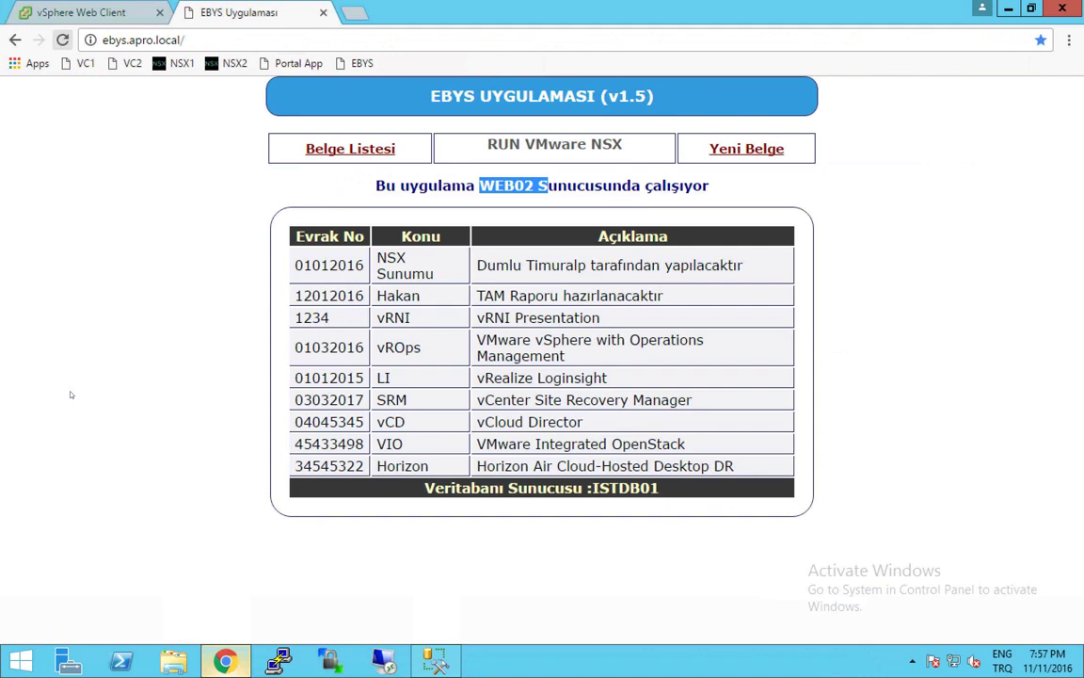
key(ctrl+Tab)
key(Down)
key(Down)
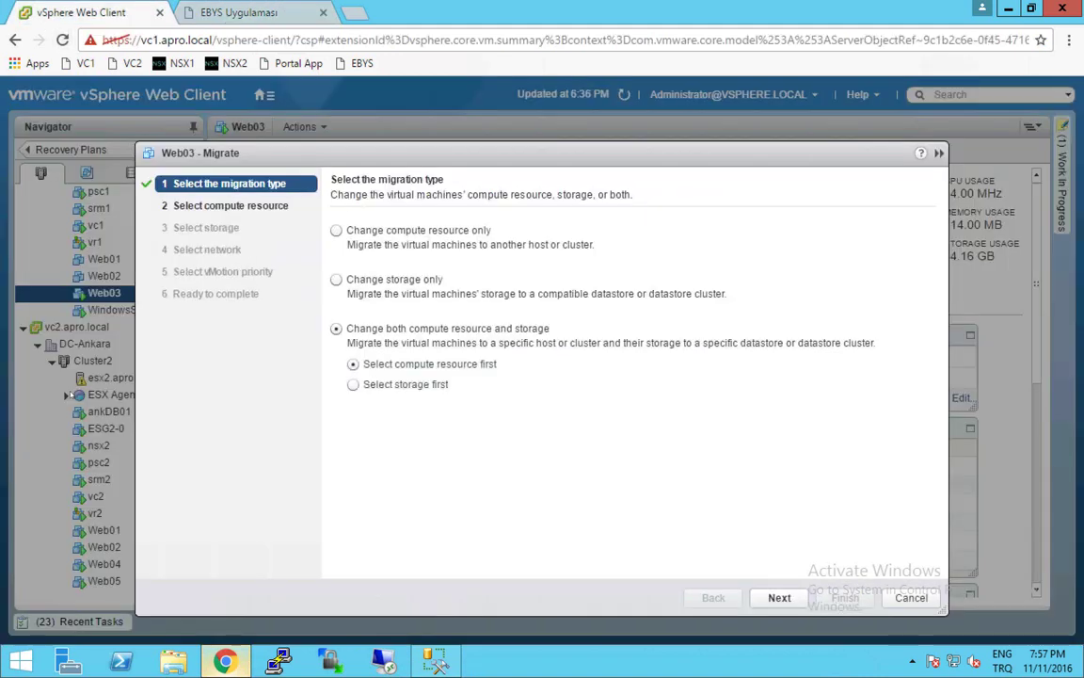
key(Tab)
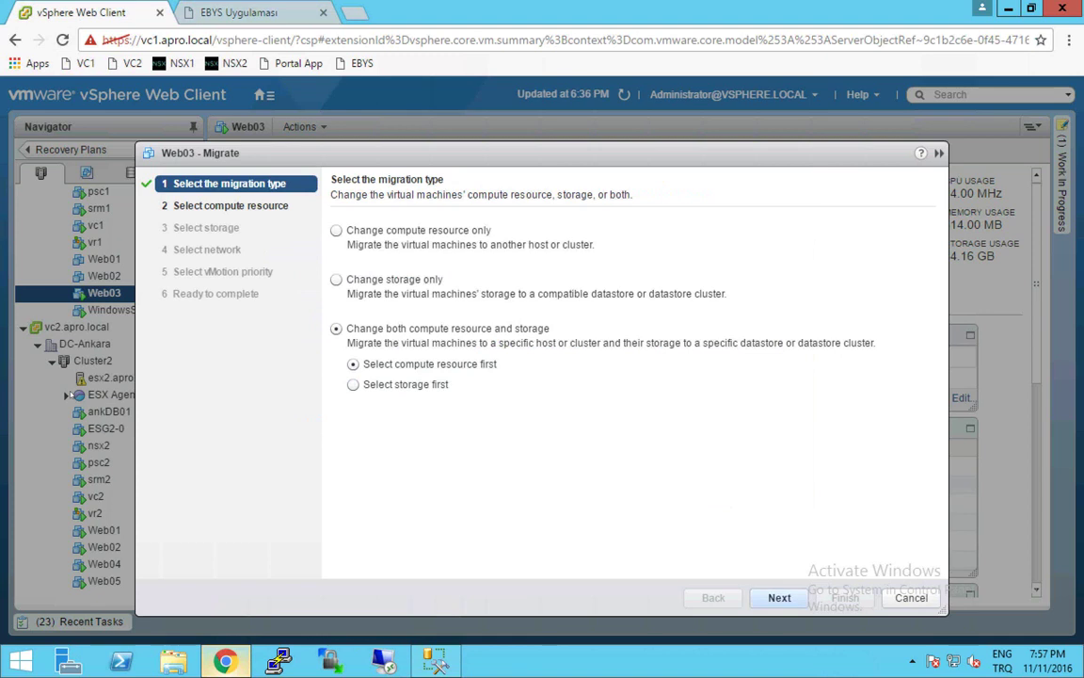
key(Return)
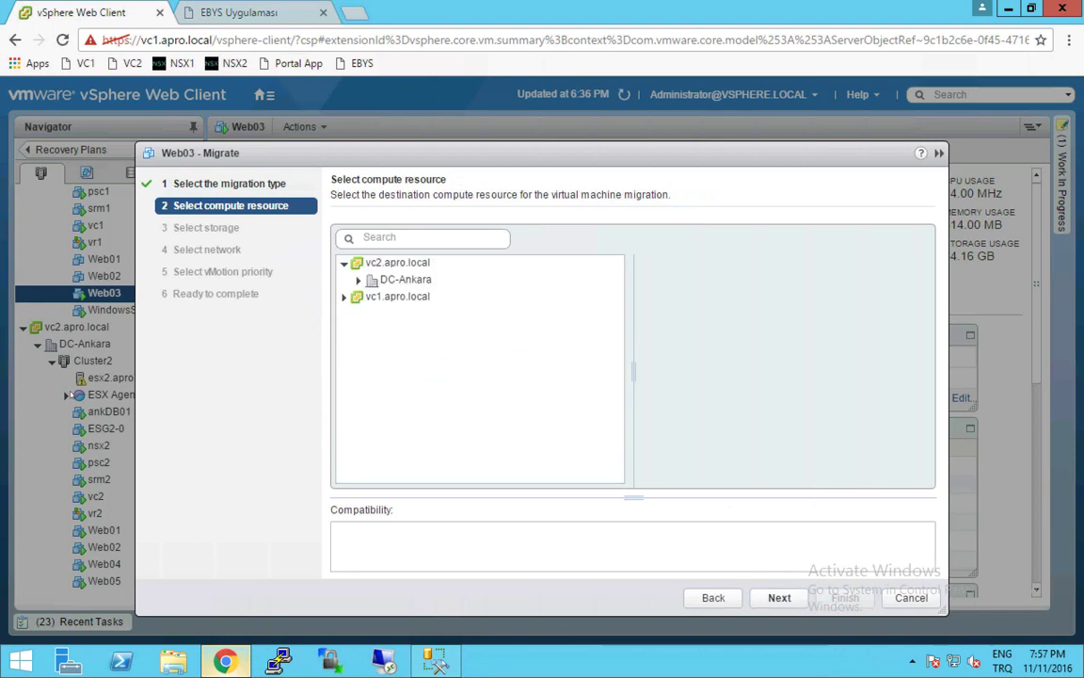
Step: Set Cluster2 in DC-Ankara as Web03's destination compute resource and accept the Lun104 datastore with the same disk format as source
click(406, 279)
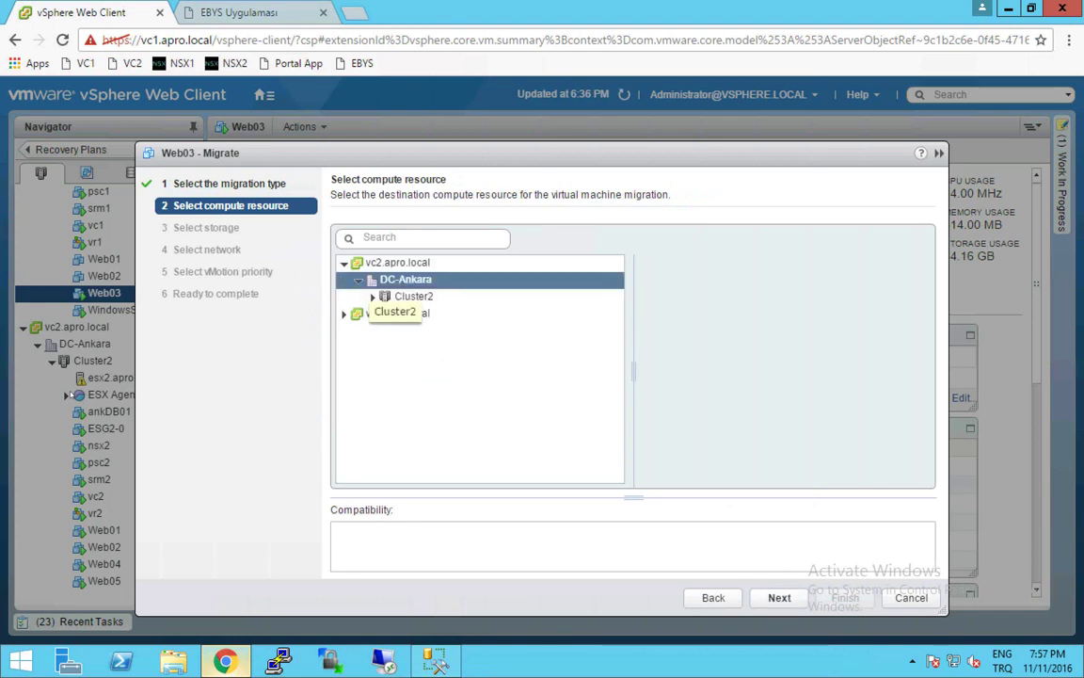
click(413, 296)
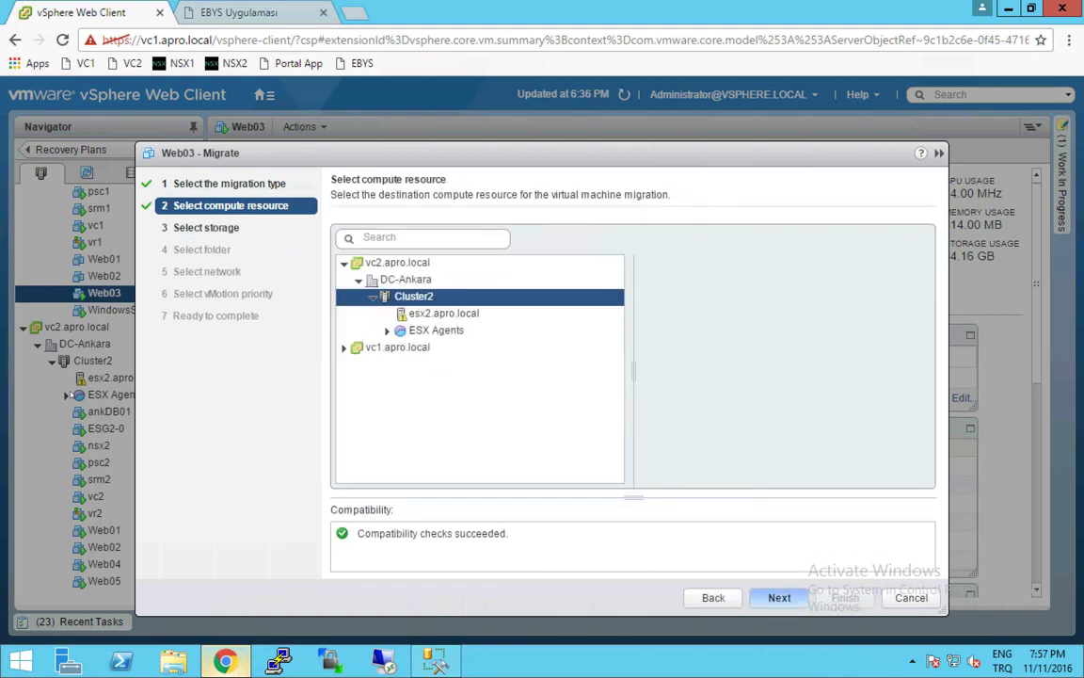
click(779, 597)
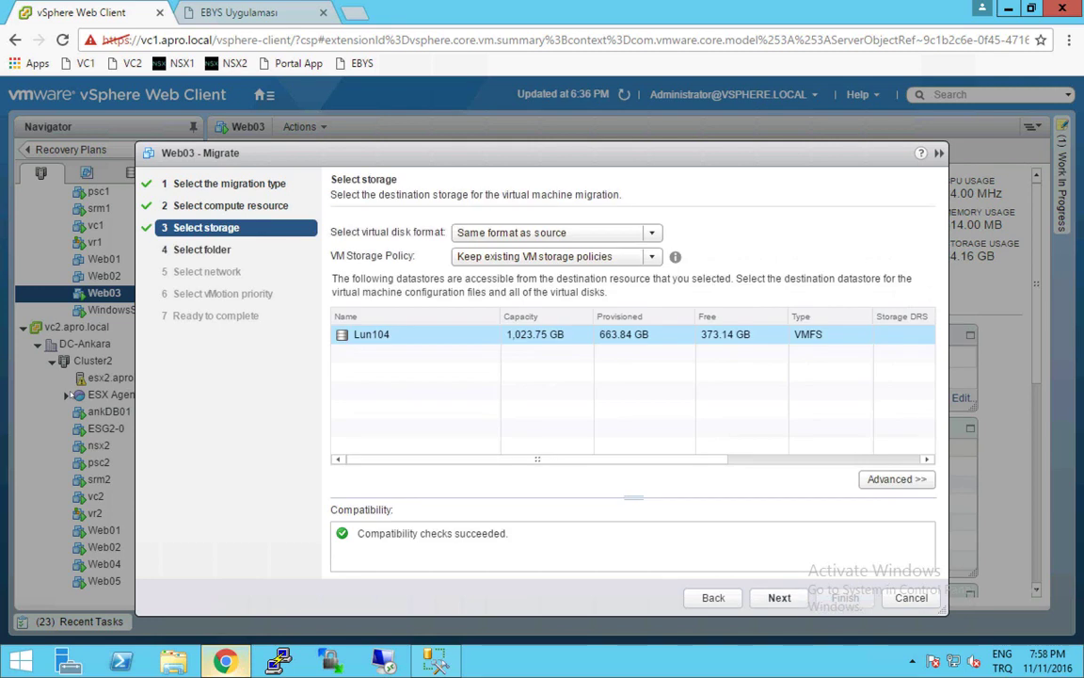
key(Return)
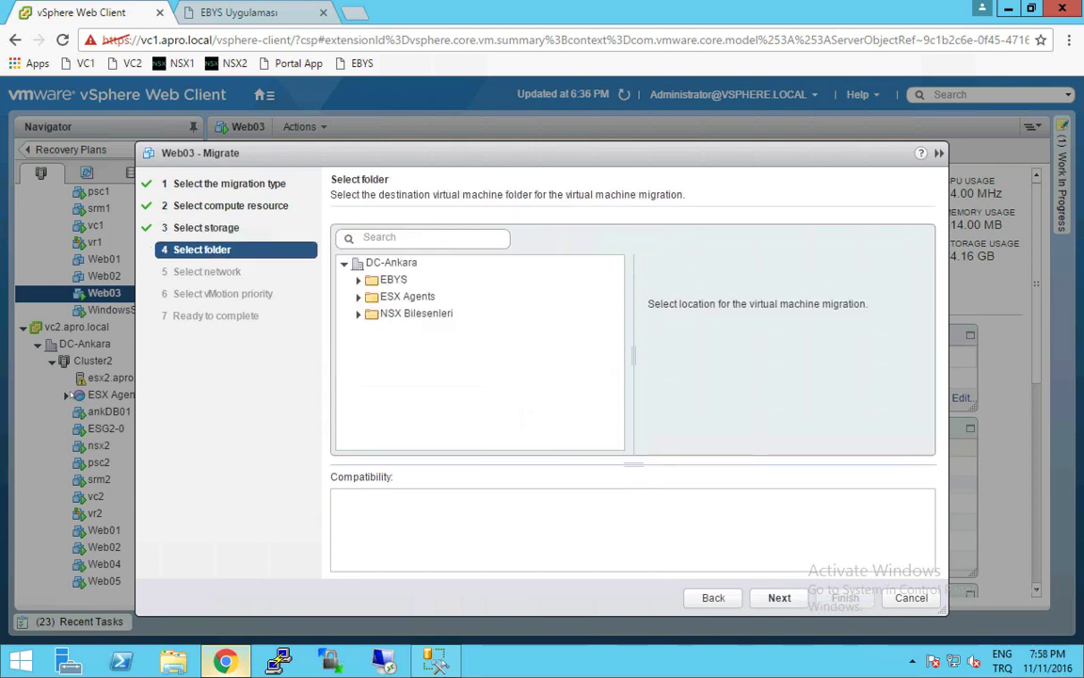
Step: Place Web03 in the EBYS folder on the sid-15001-Web_LS destination network and finish the migration wizard with high vMotion priority
click(393, 279)
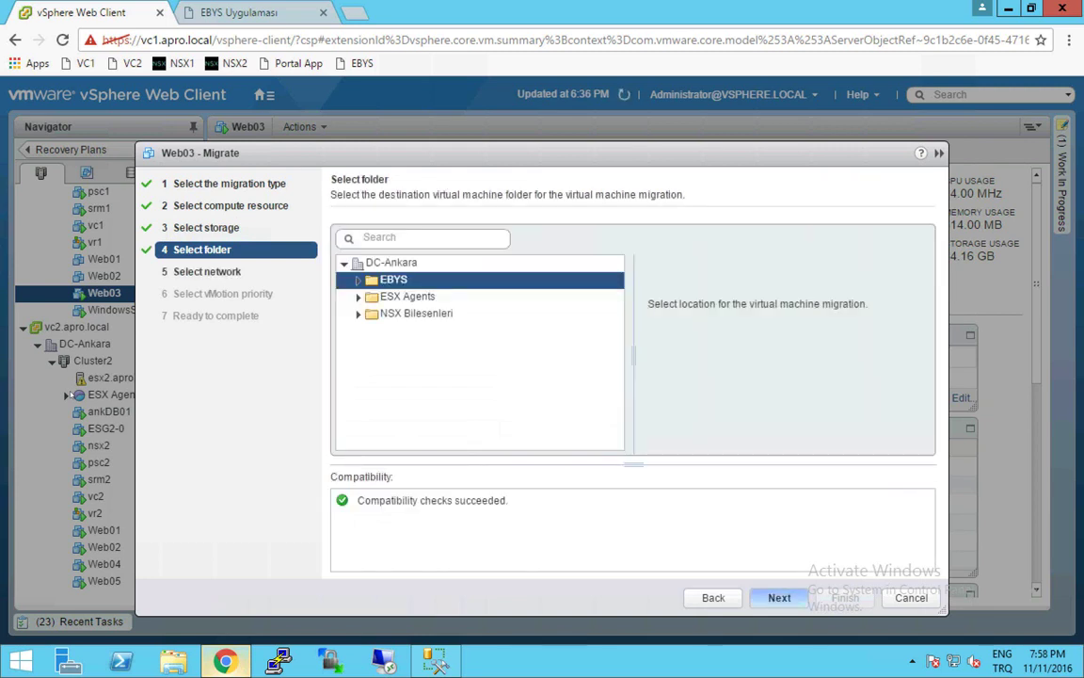
key(Return)
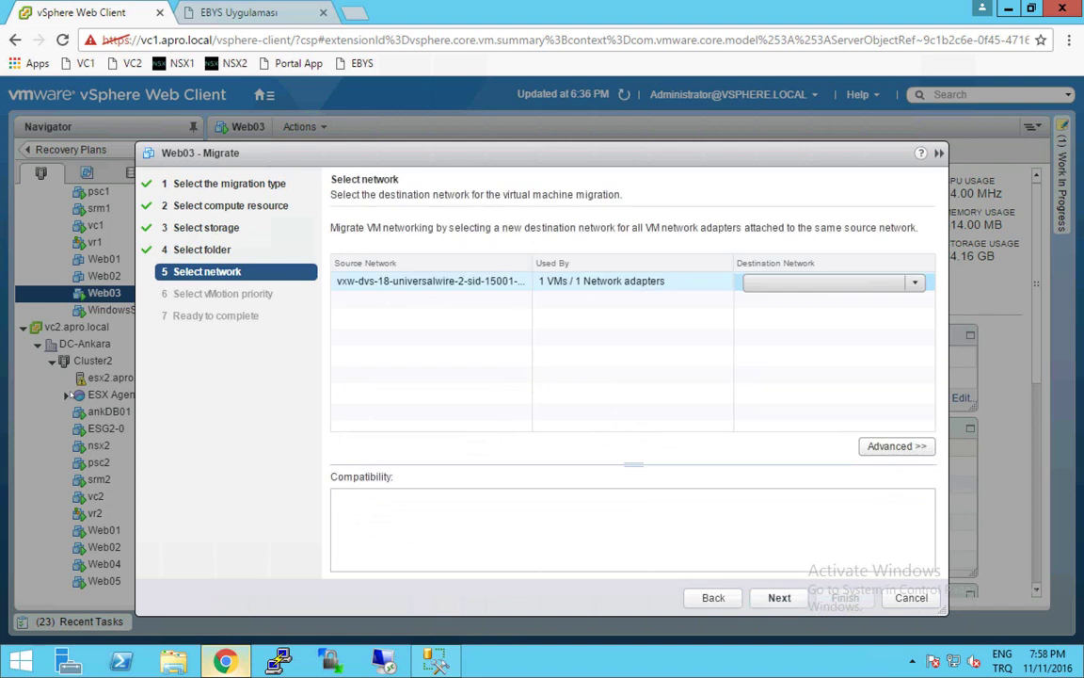
key(alt+Down)
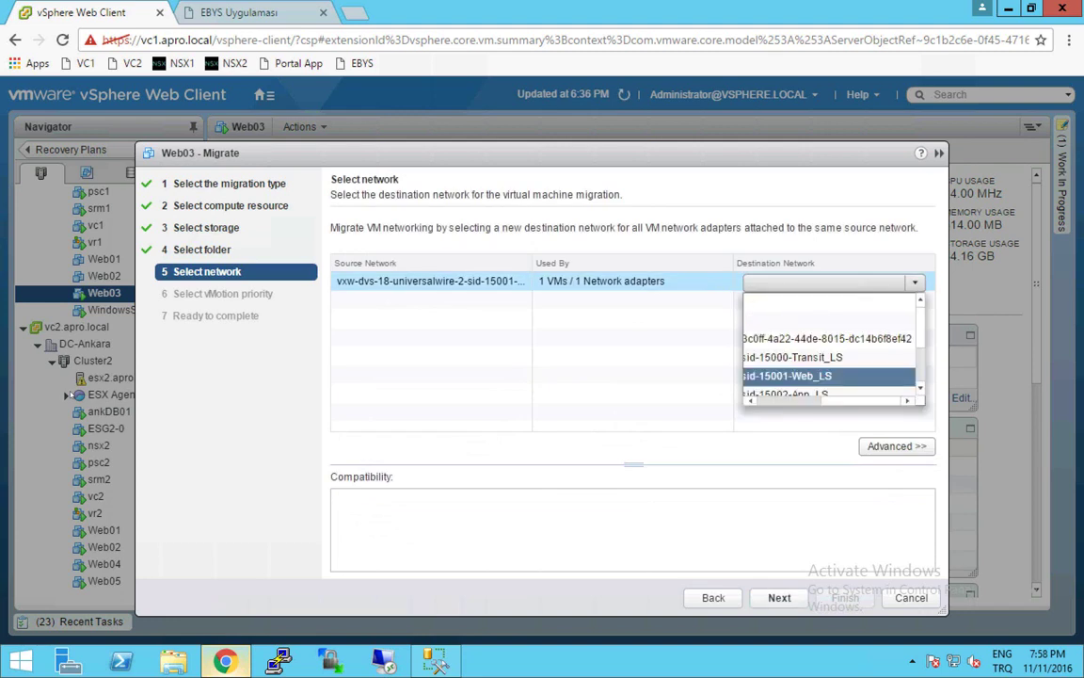
key(Return)
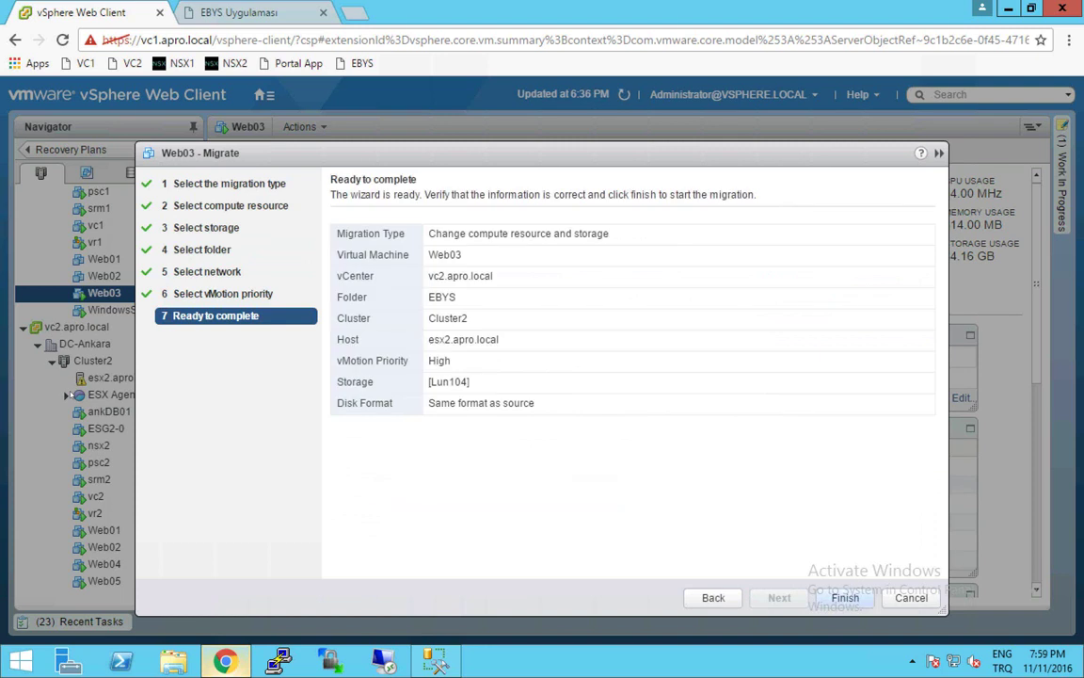
key(Return)
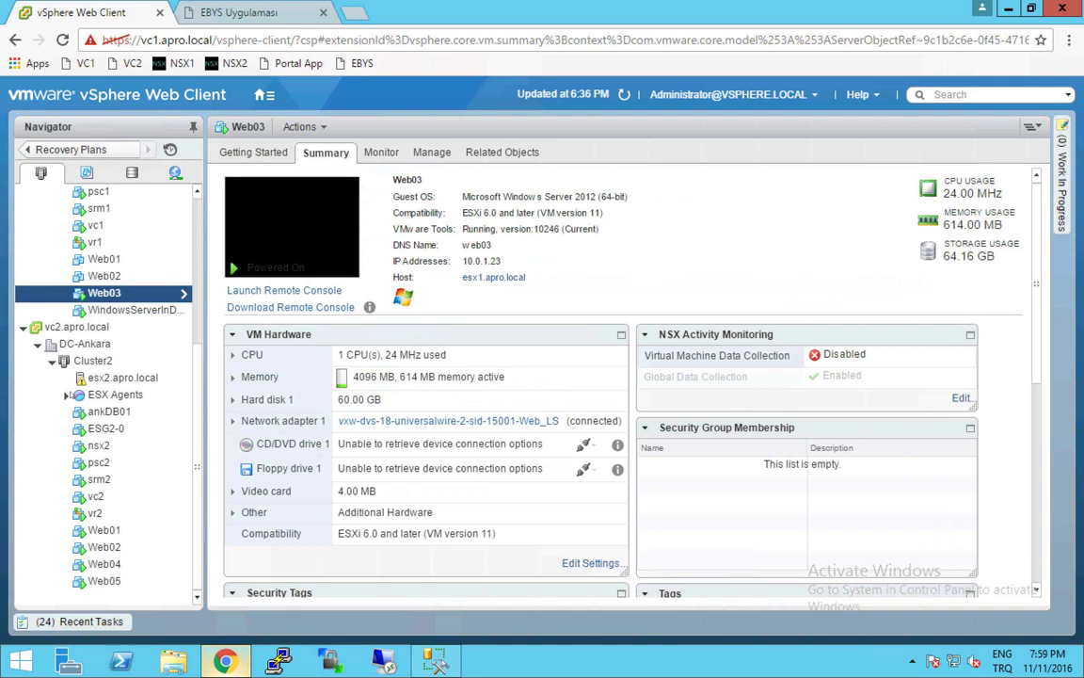
Step: Show the recent tasks for the Web03 relocation and reload the EBYS application page repeatedly to check its availability during the migration
click(79, 621)
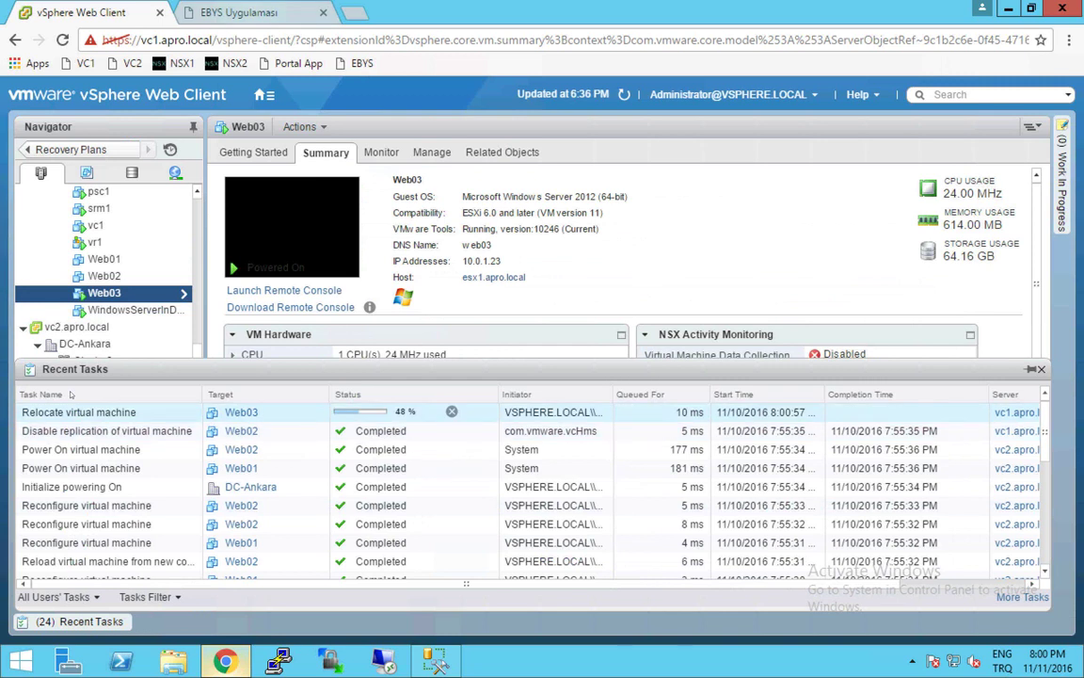
key(ctrl+Tab)
key(F5)
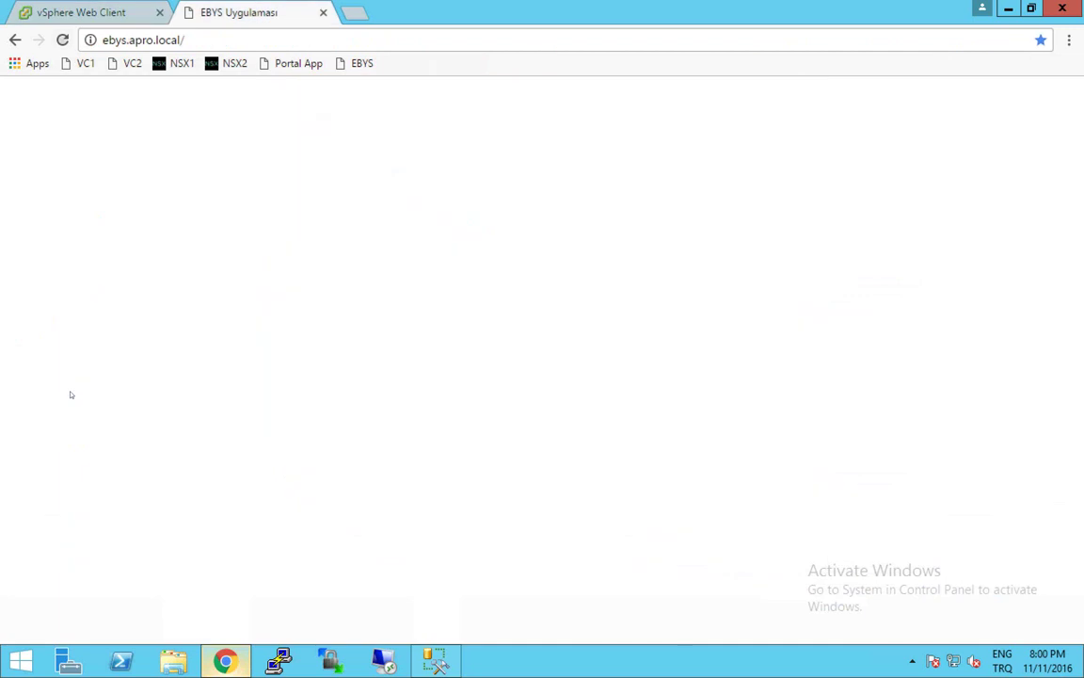
key(F5)
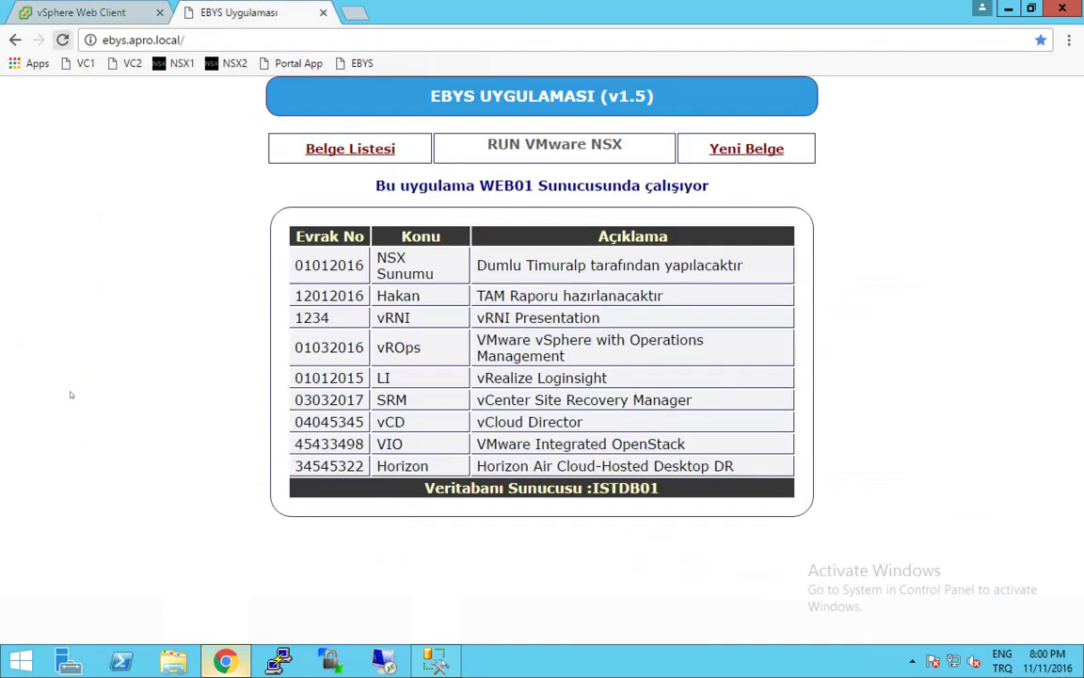
key(F5)
key(F5)
key(F5)
key(F5)
key(F5)
key(F5)
key(F5)
key(F5)
key(F5)
key(ctrl+Tab)
key(ctrl+Tab)
key(F5)
key(F5)
key(F5)
key(F5)
key(F5)
key(F5)
key(F5)
key(F5)
key(F5)
key(F5)
key(F5)
key(F5)
key(F5)
key(F5)
Step: Check the Web03 relocation progress in the recent tasks and reload the EBYS page several more times to see which web server answers
key(ctrl+Tab)
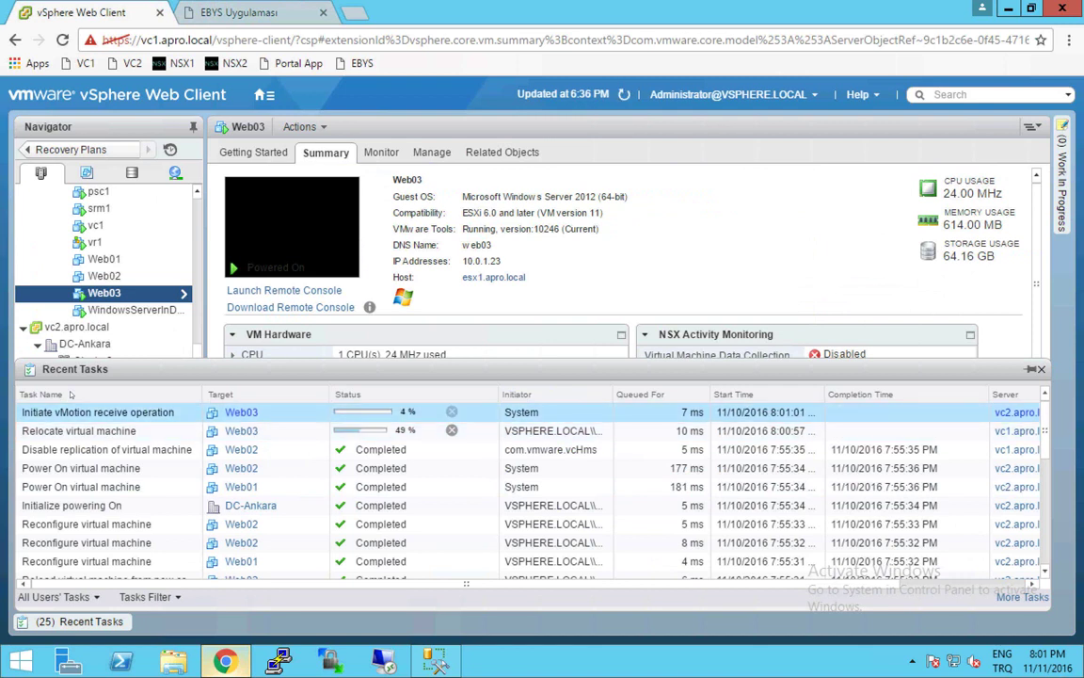
key(ctrl+Tab)
key(F5)
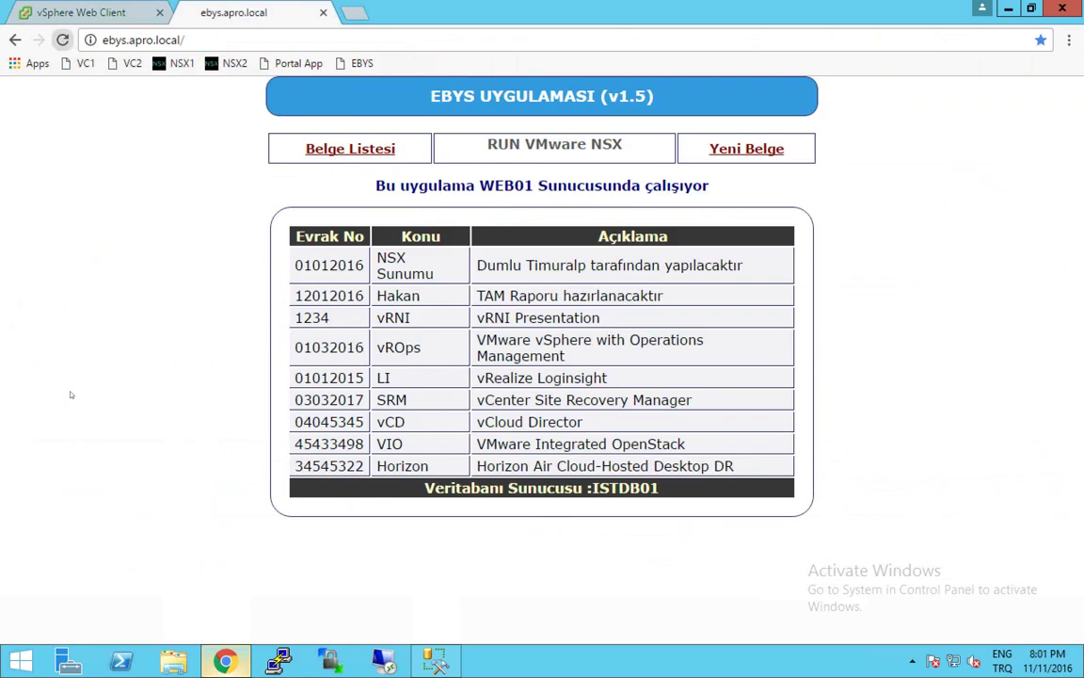
key(F5)
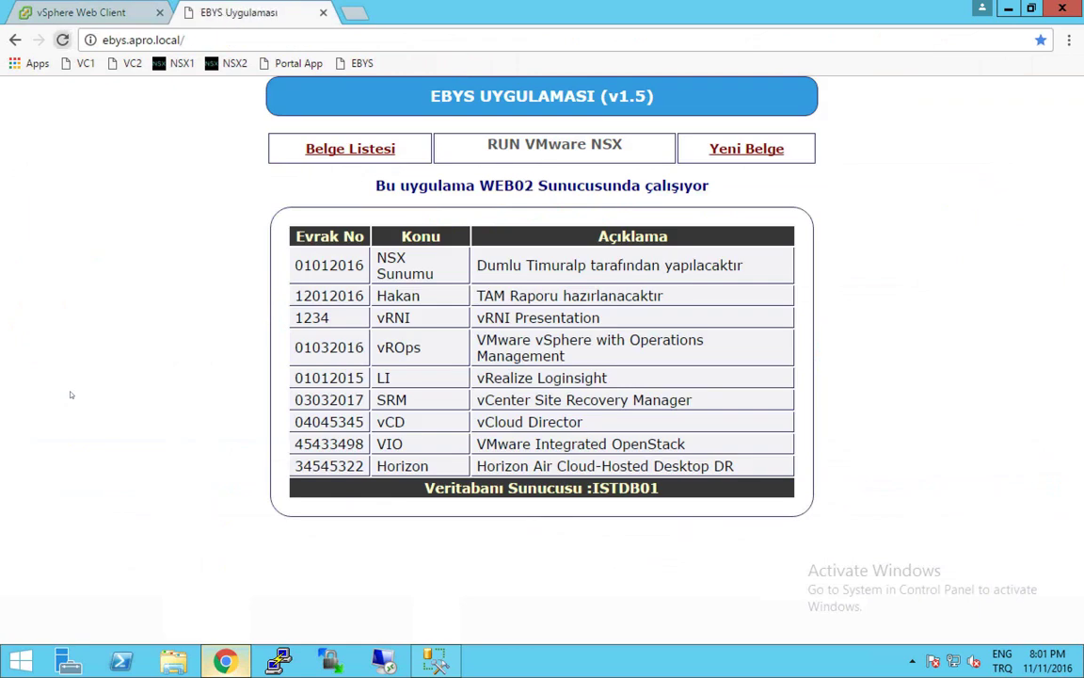
key(F5)
key(F5)
key(F5)
key(F5)
Step: Examine the progress of Web03's vMotion receive and relocate tasks in the recent tasks list, highlighting each in turn
key(ctrl+Tab)
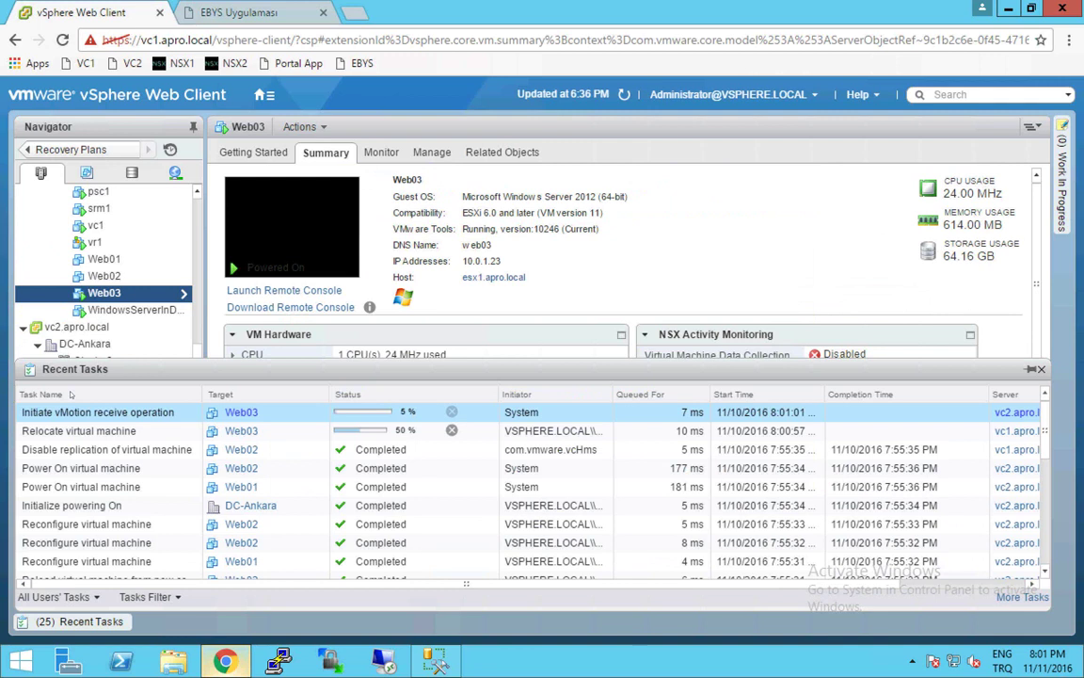
key(Down)
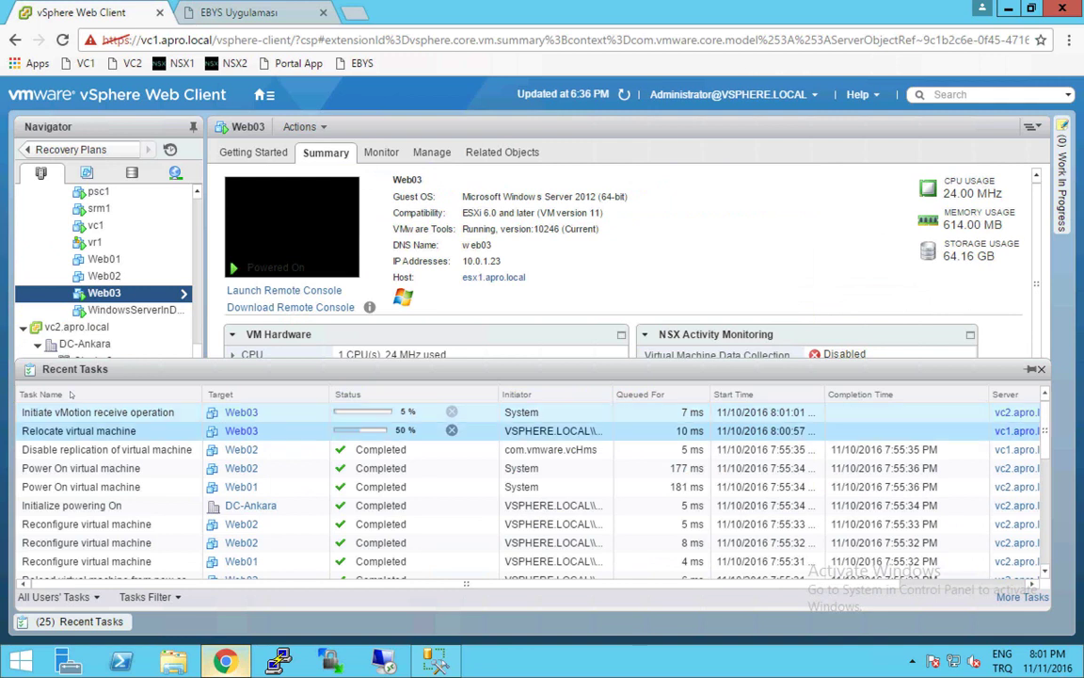
key(Up)
key(Down)
key(Up)
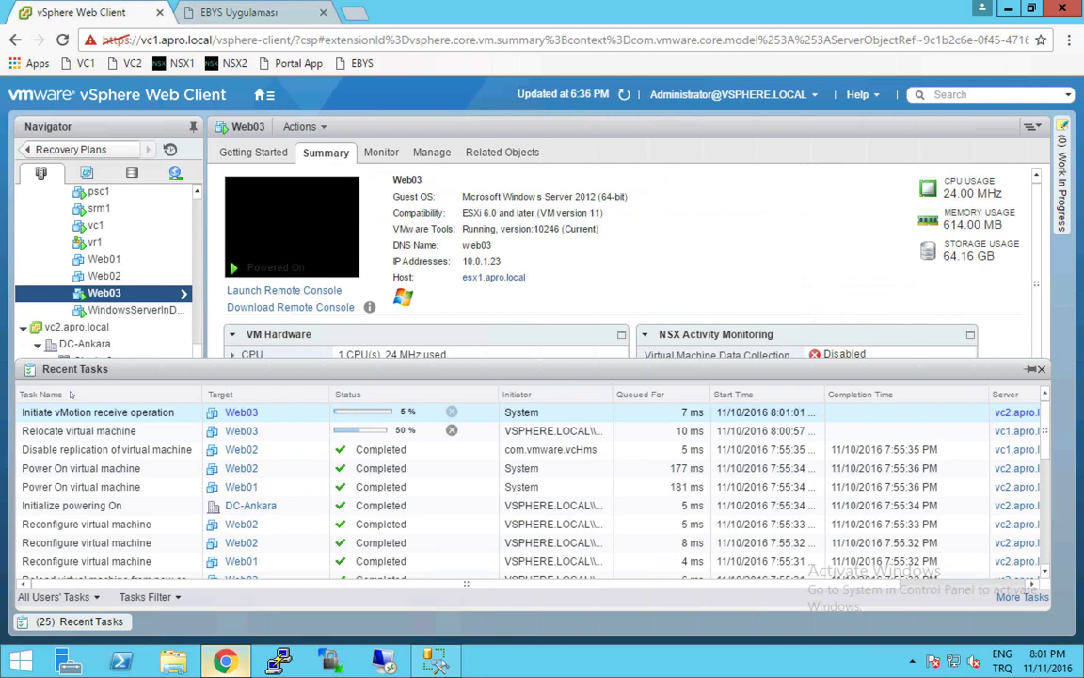
key(Down)
key(Up)
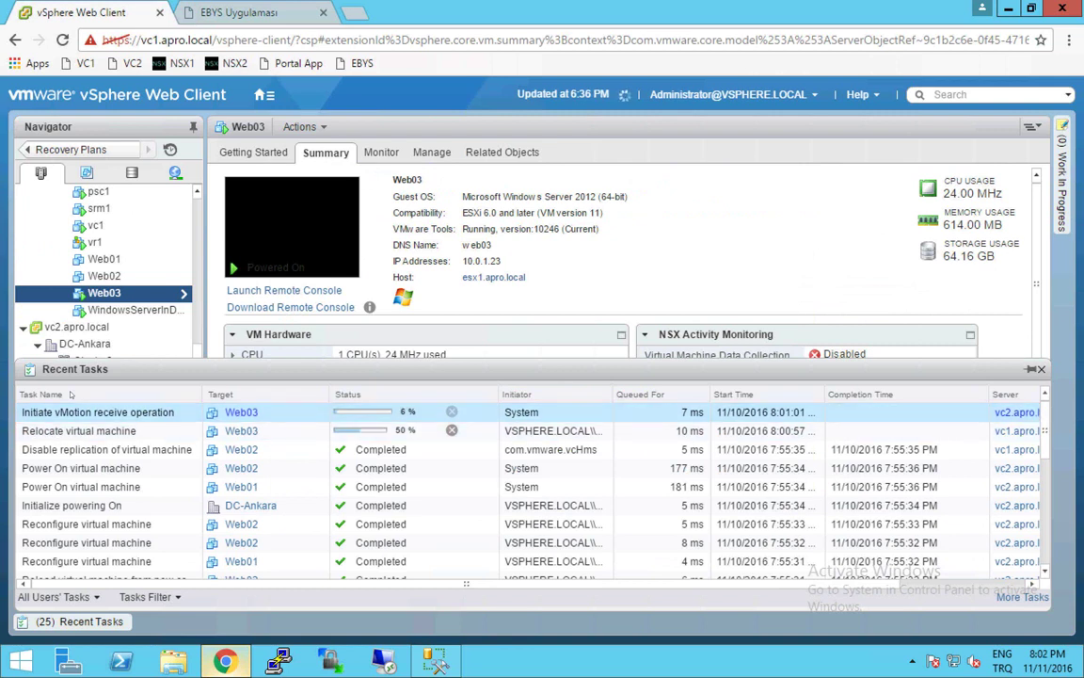
key(Down)
key(Up)
key(Down)
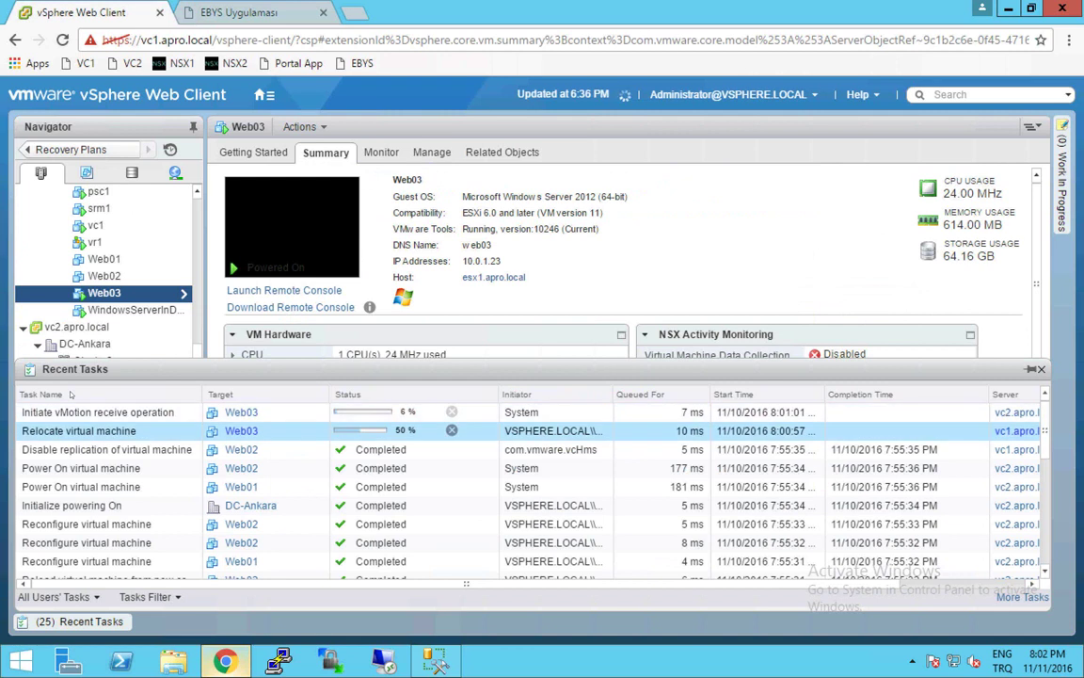
key(Up)
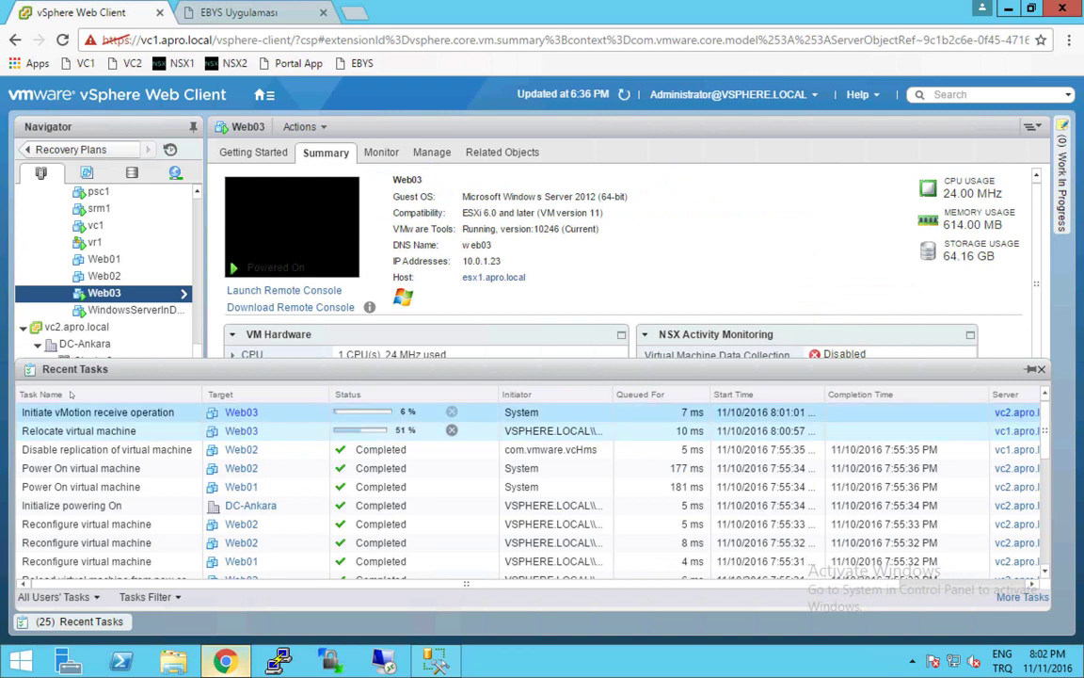
Step: Follow the advancing Web03 migration by comparing its vMotion receive and relocate entries in the recent tasks list
key(Down)
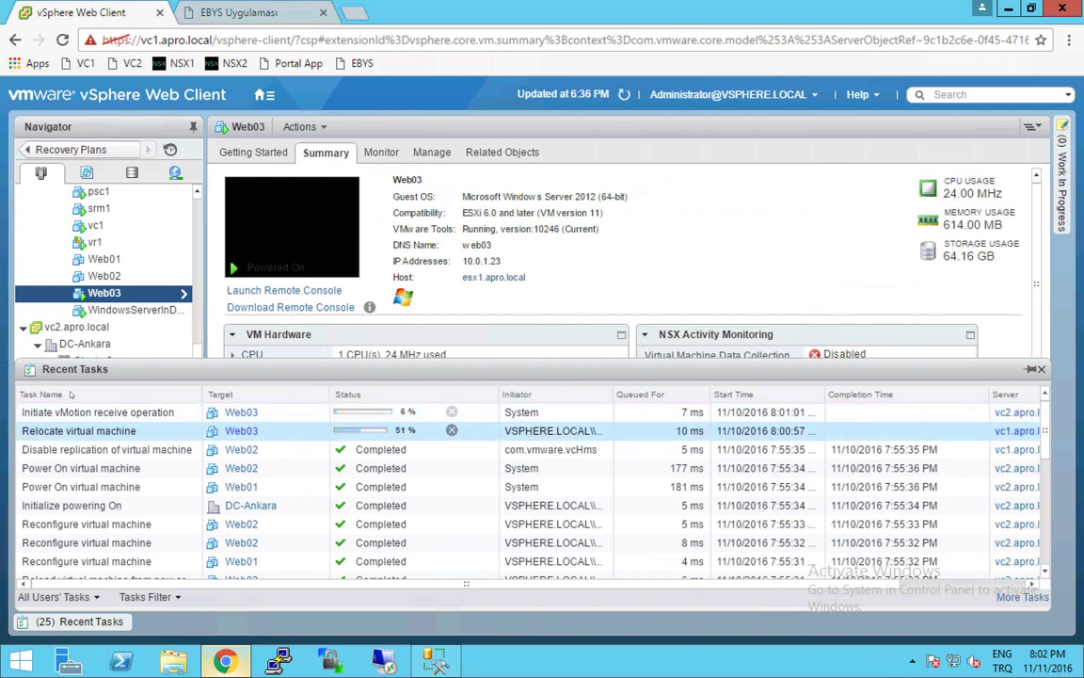
key(Up)
key(Down)
key(Up)
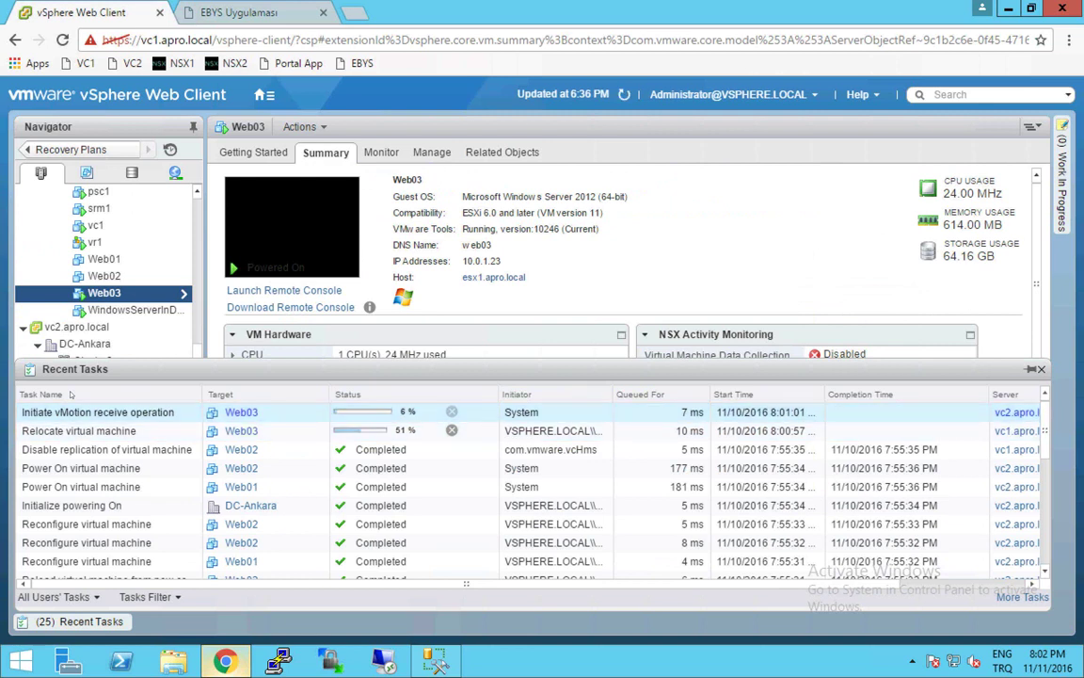
key(Down)
key(Up)
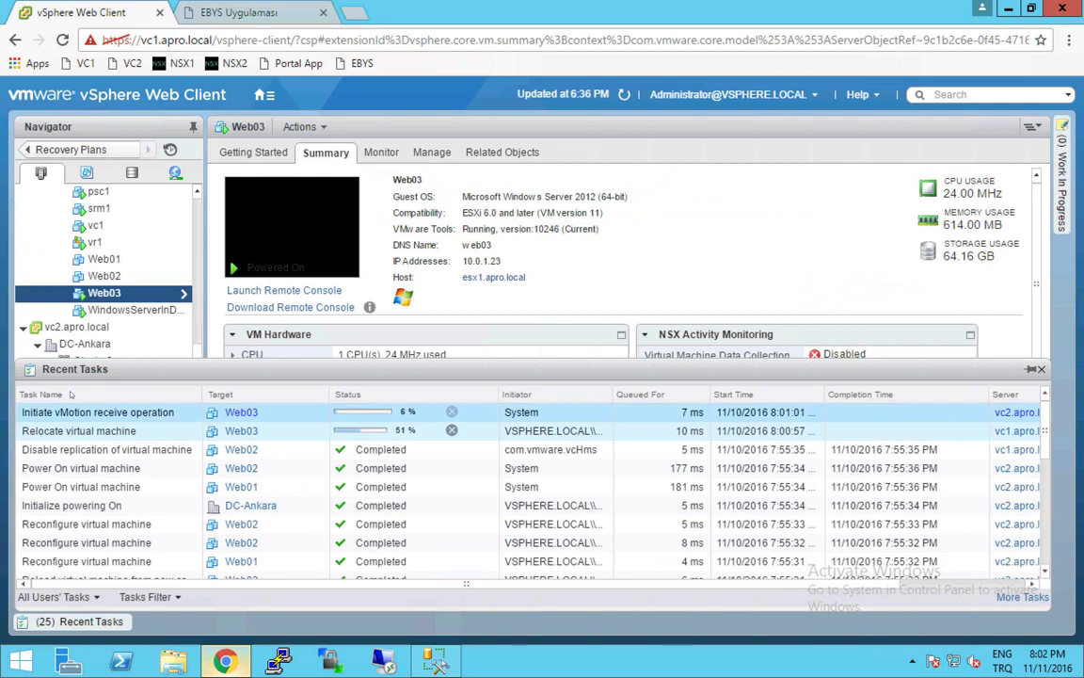
key(Down)
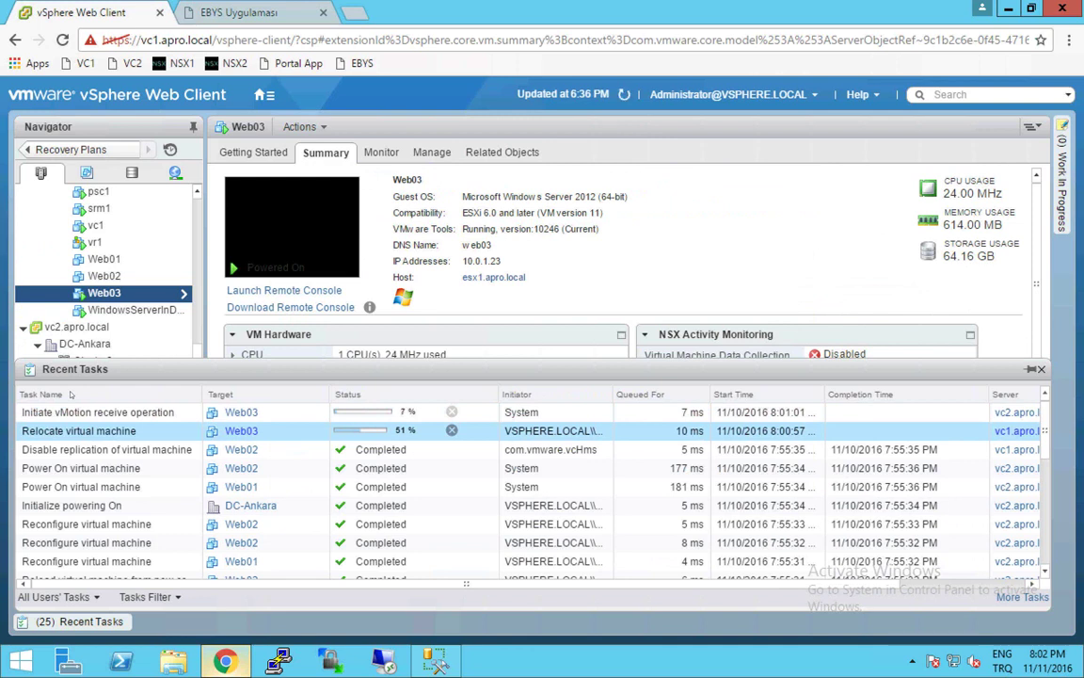
key(shift+Up)
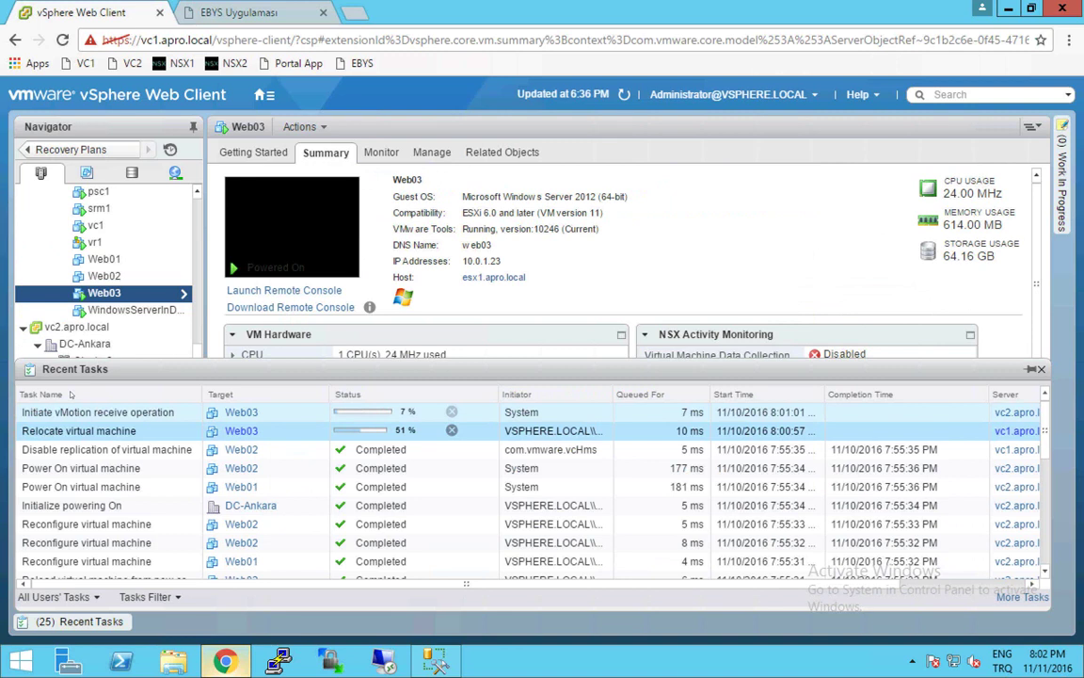
key(Up)
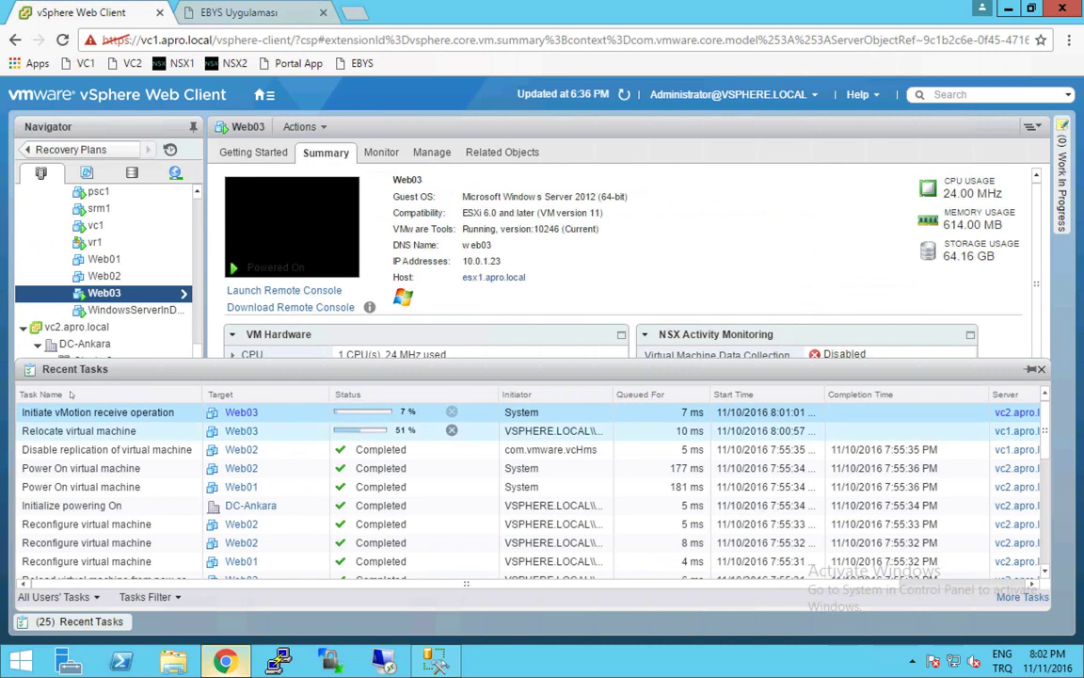
Step: Reload the EBYS application page three times to check that it stays reachable while Web03 is migrating
key(ctrl+Tab)
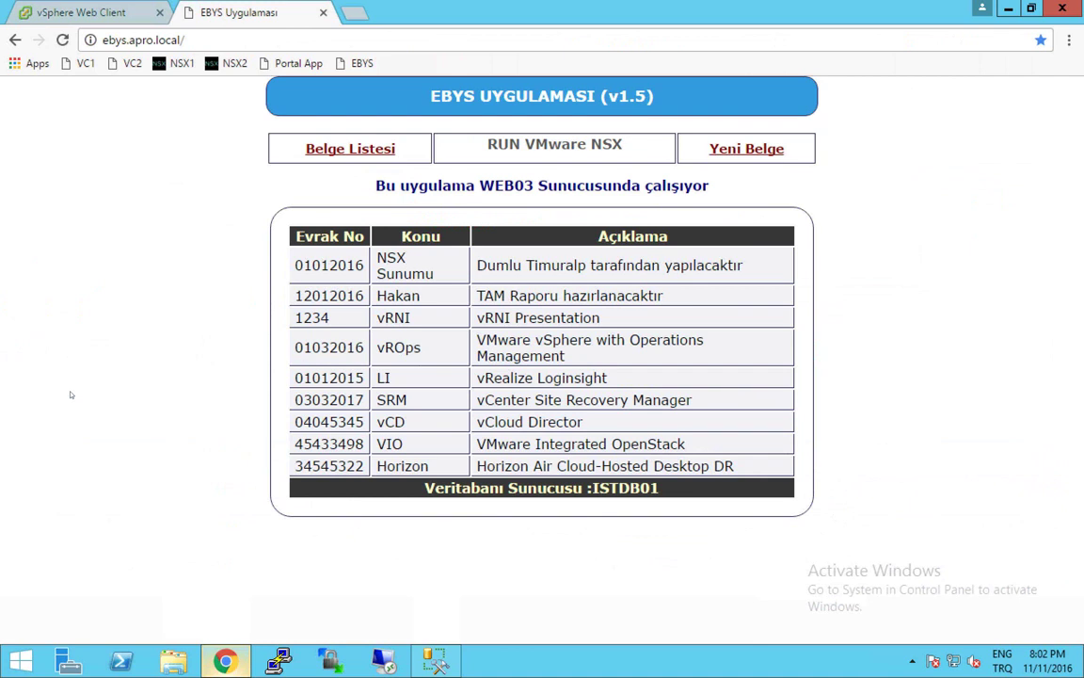
key(F5)
key(F5)
key(F5)
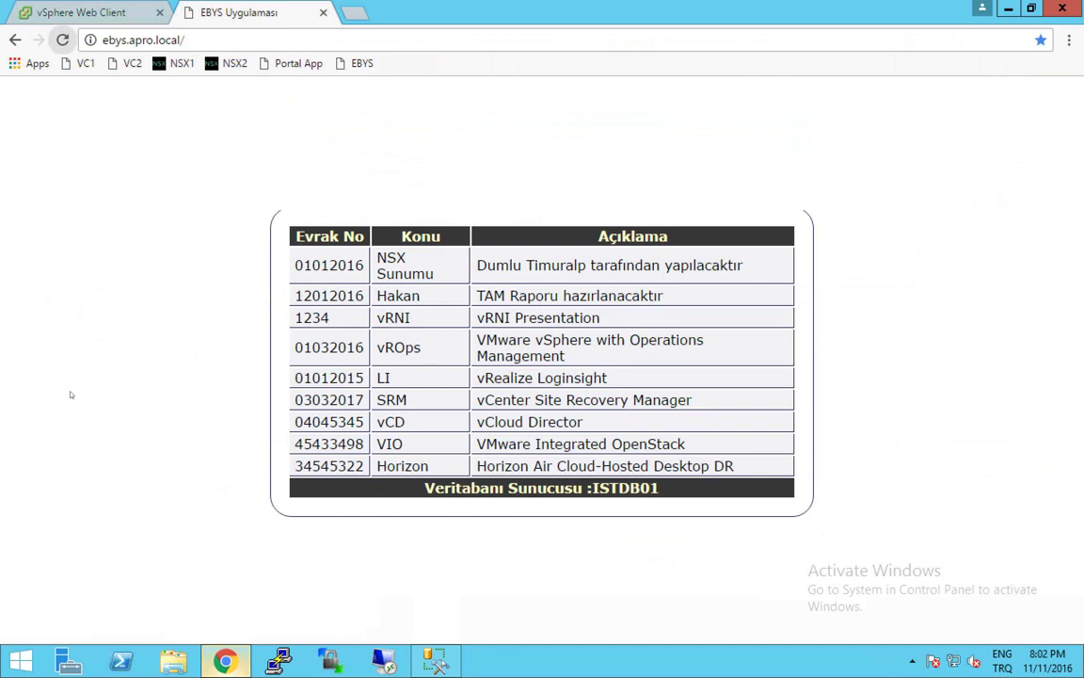
Step: Dismiss the vSphere Web Client's internal error without reloading the client, and recheck the EBYS page with a fresh reload
key(ctrl+Tab)
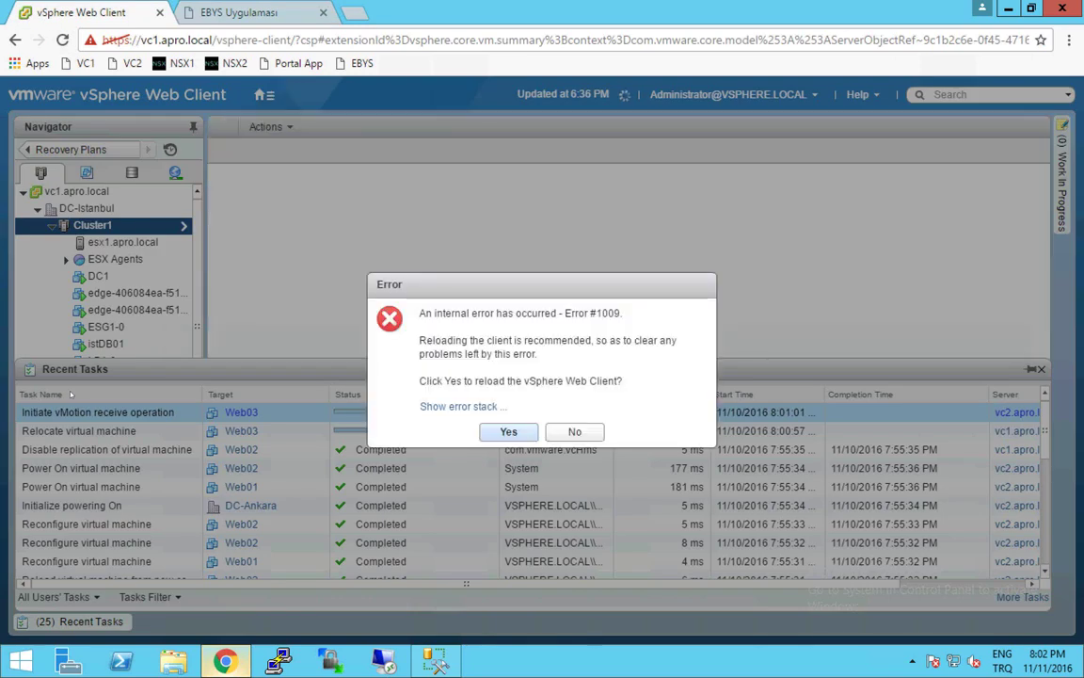
key(Escape)
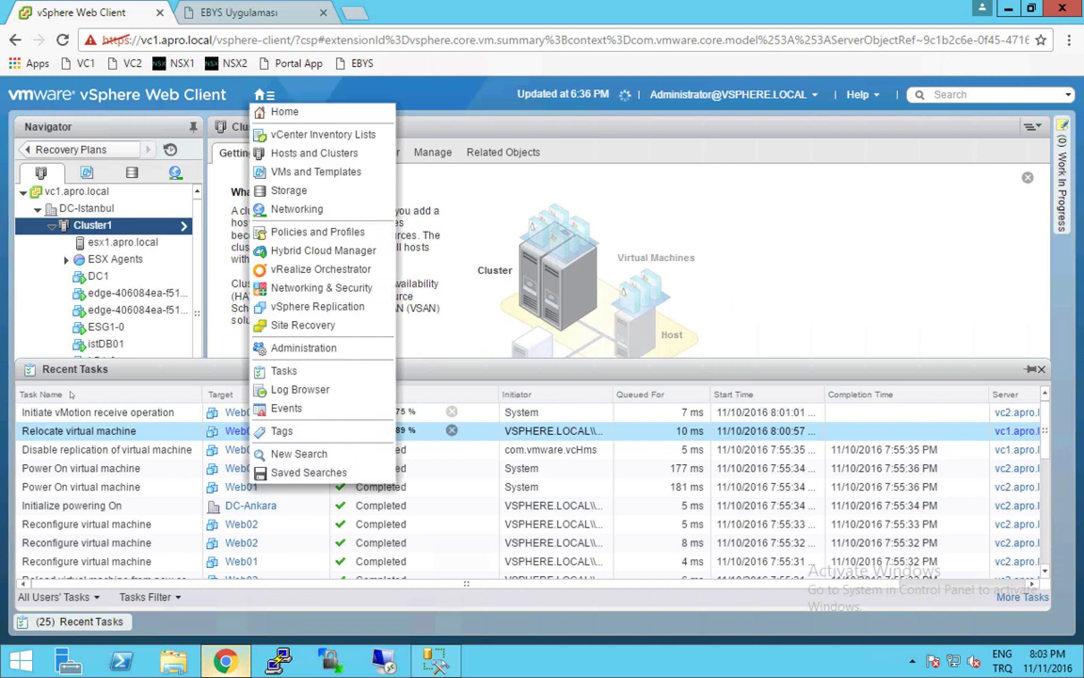
key(ctrl+Tab)
key(F5)
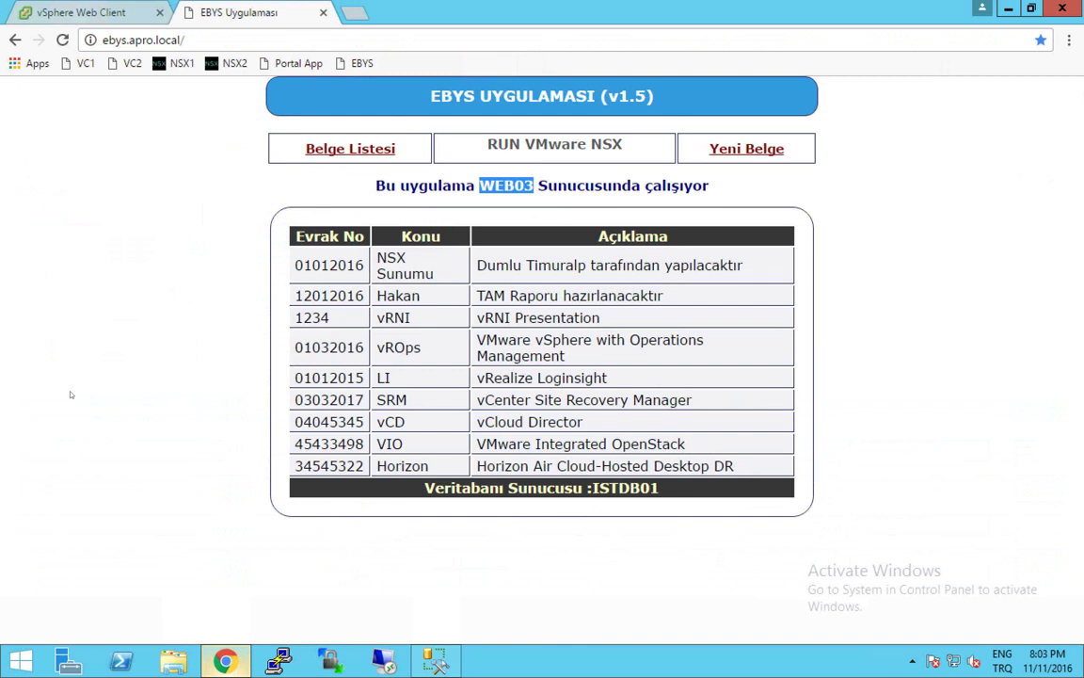
Step: Inspect the virtual machines of Cluster2 under vc2.apro.local in the inventory, looking for the migrated Web03
key(ctrl+Tab)
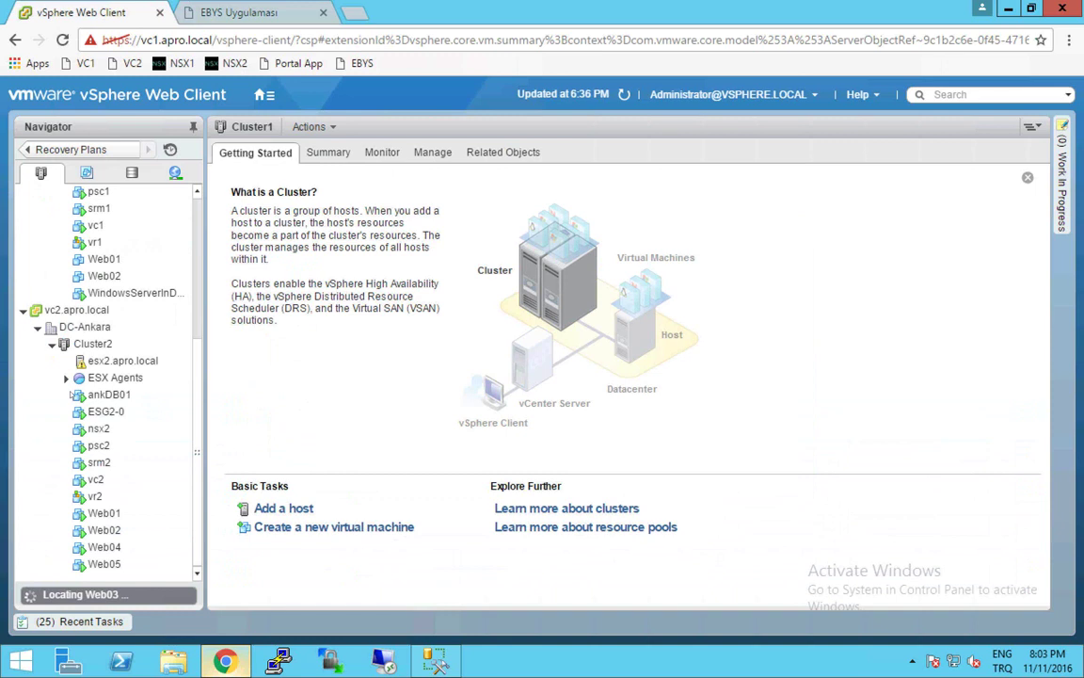
click(95, 479)
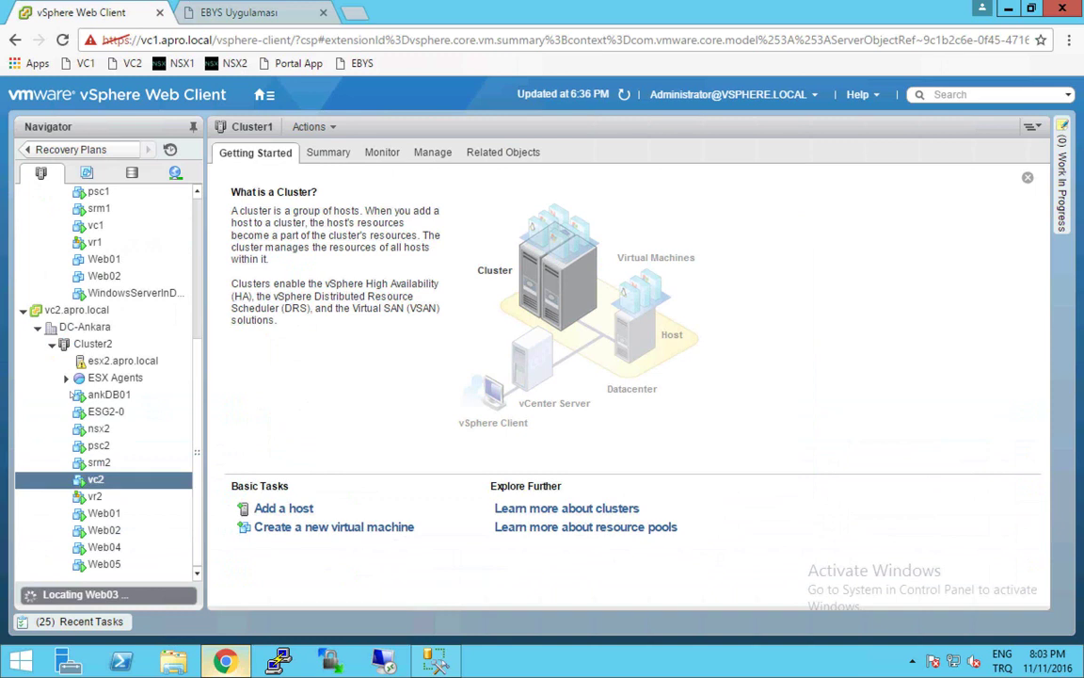
click(98, 429)
click(94, 496)
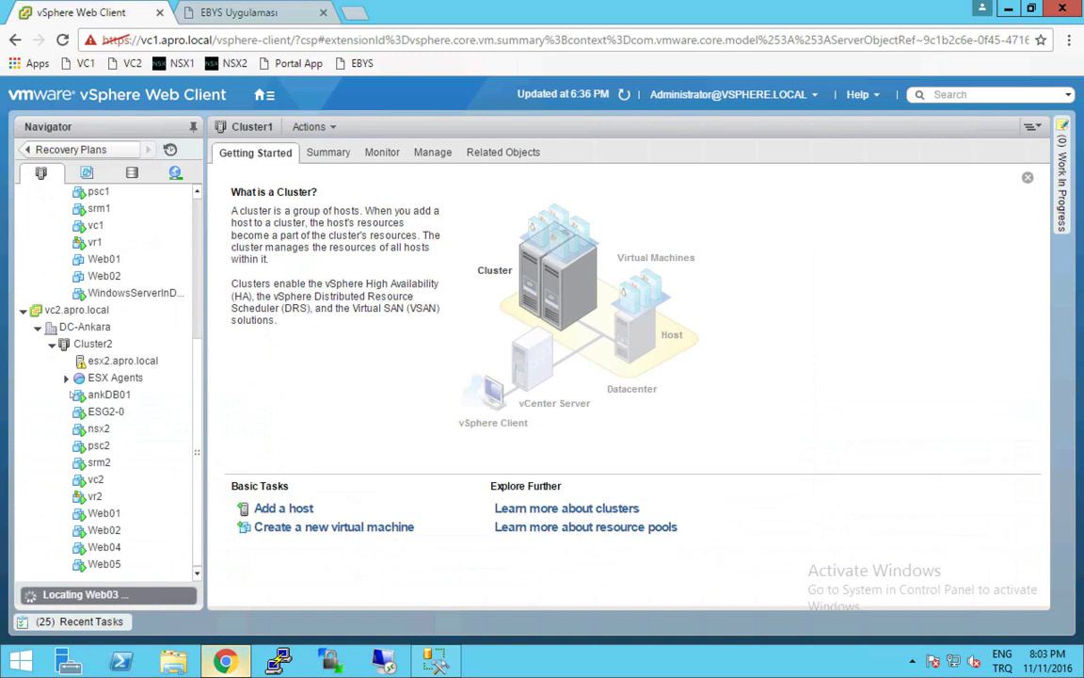
Step: Reload the EBYS page repeatedly to see which web servers answer, and switch to the PowerPoint presentation
key(ctrl+Tab)
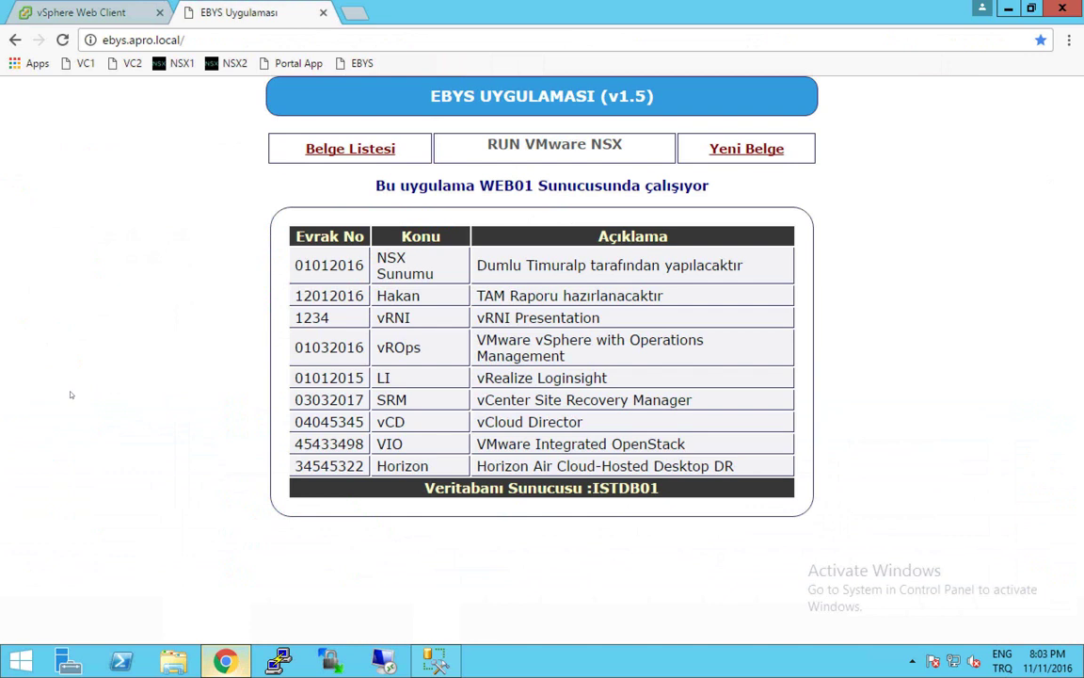
key(F5)
key(F5)
key(F5)
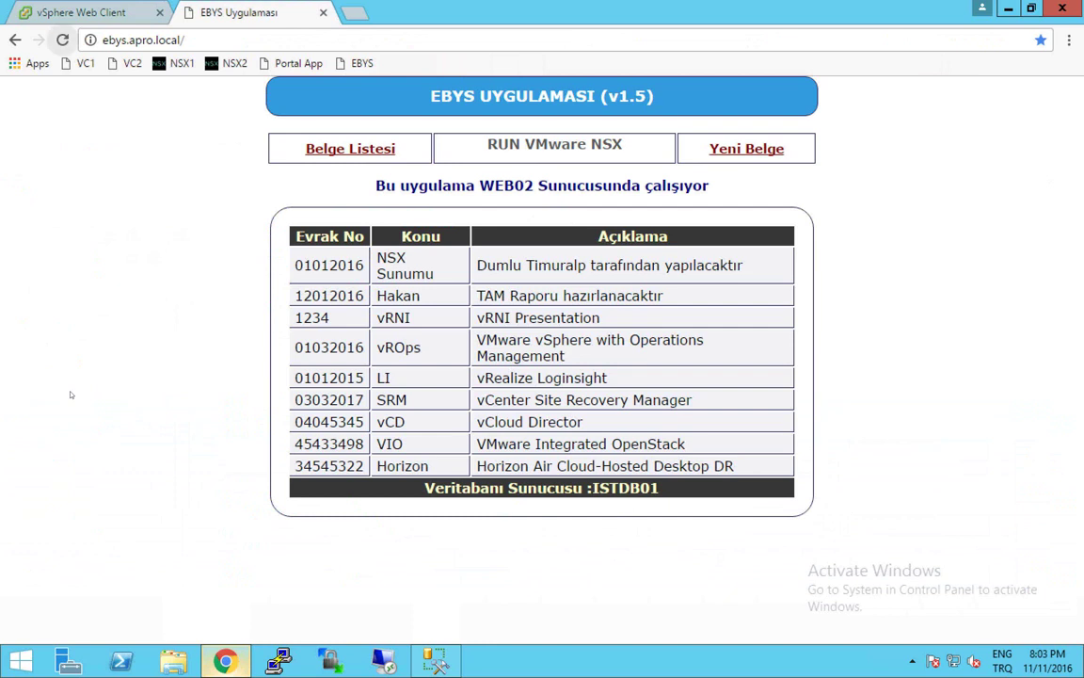
key(F5)
key(F5)
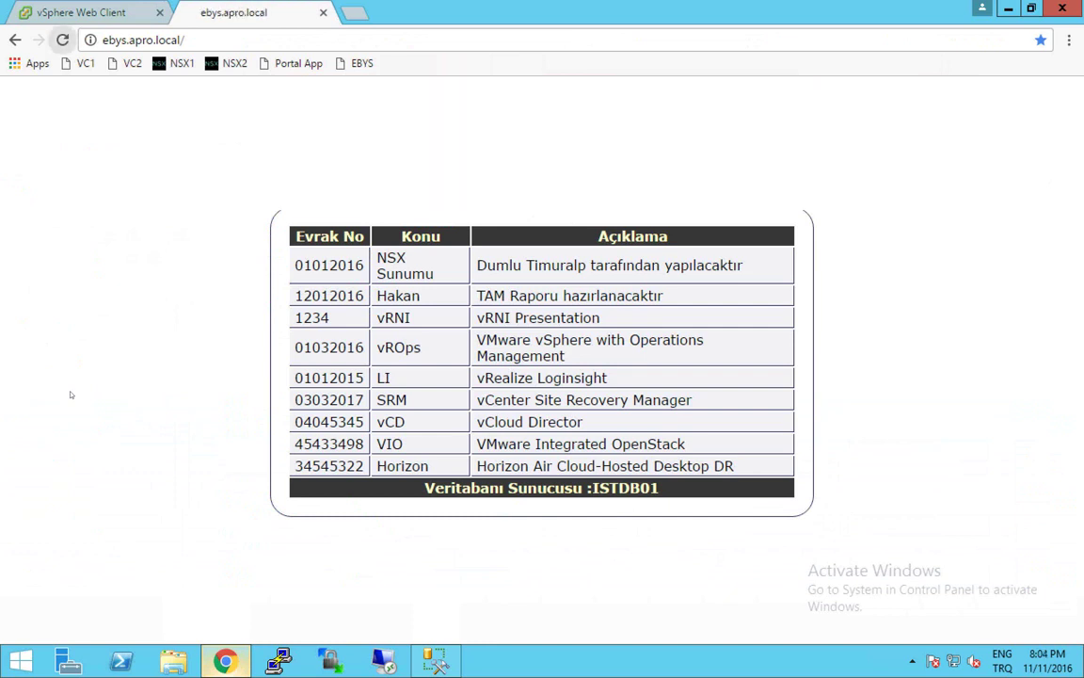
key(F5)
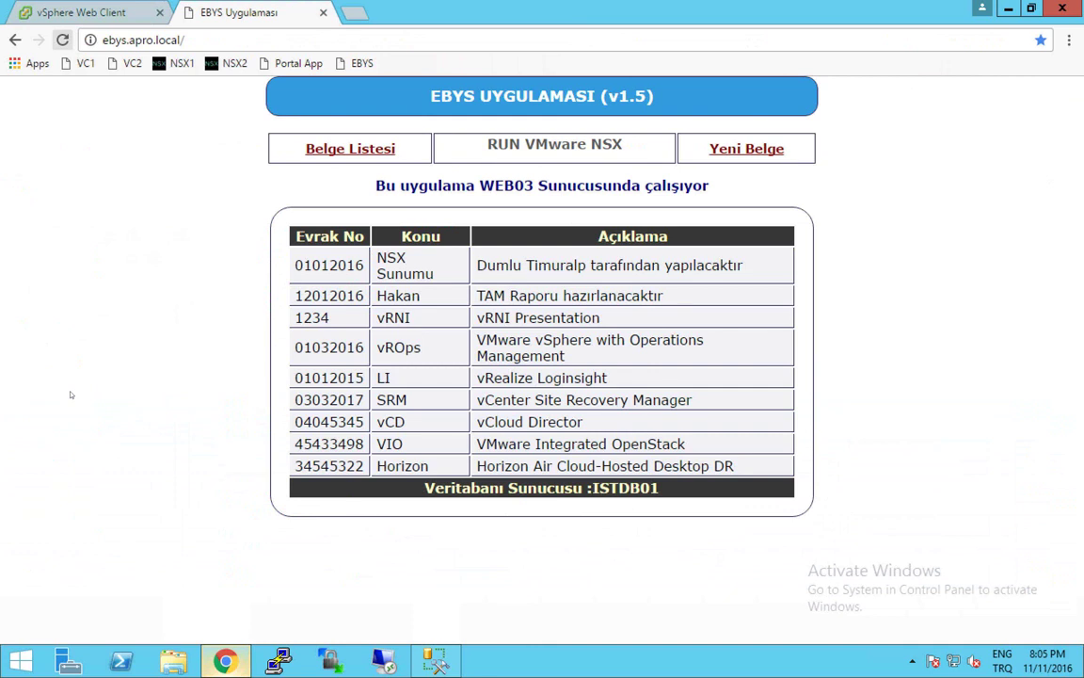
key(ctrl+Left)
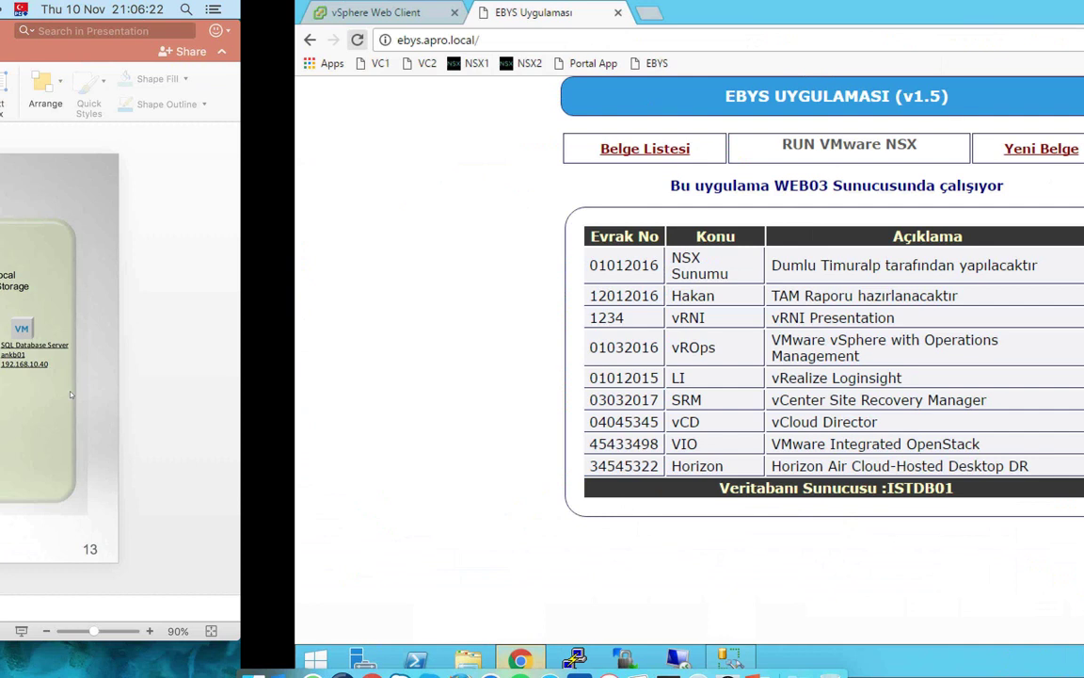